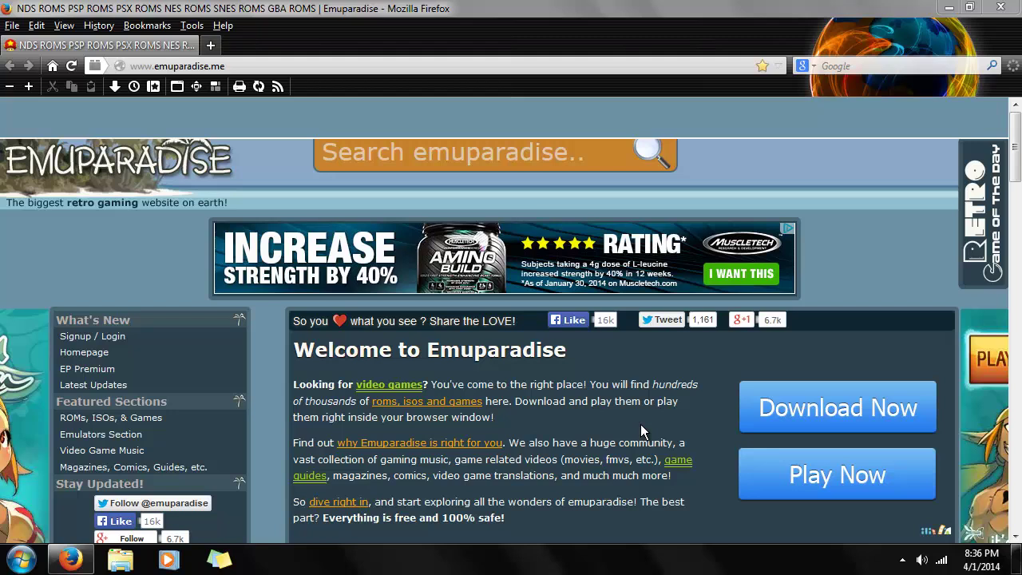
- In the site's Emulators Section, open the list of Nintendo 64 emulators for Windows
click(119, 438)
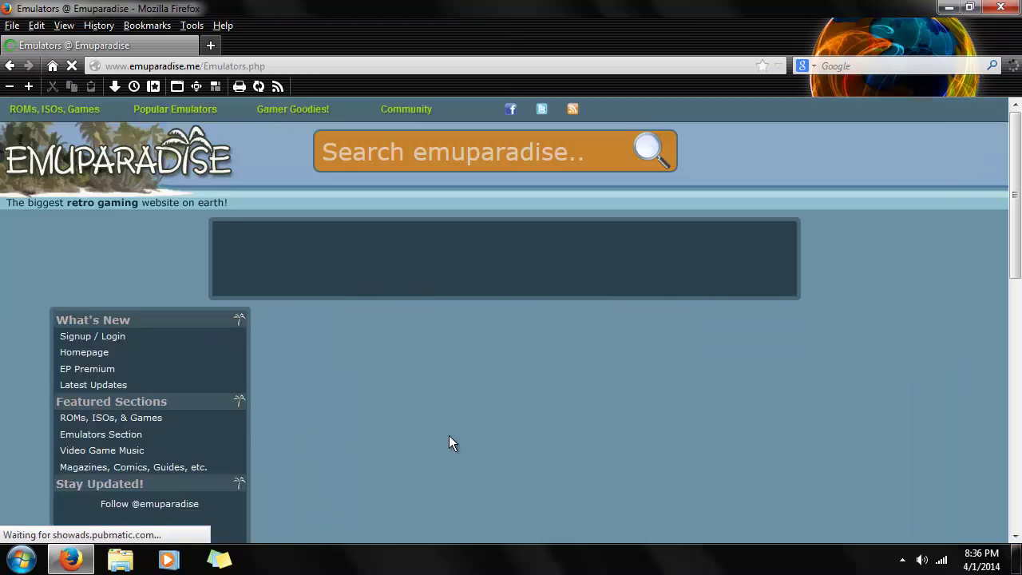
scroll(449, 443, down, 7)
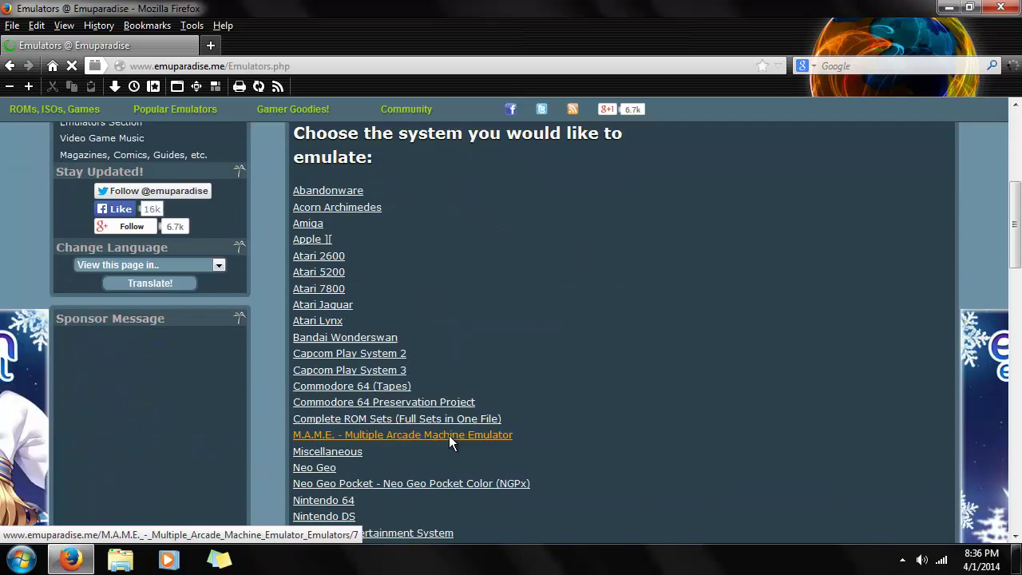
scroll(451, 441, down, 1)
scroll(360, 375, down, 2)
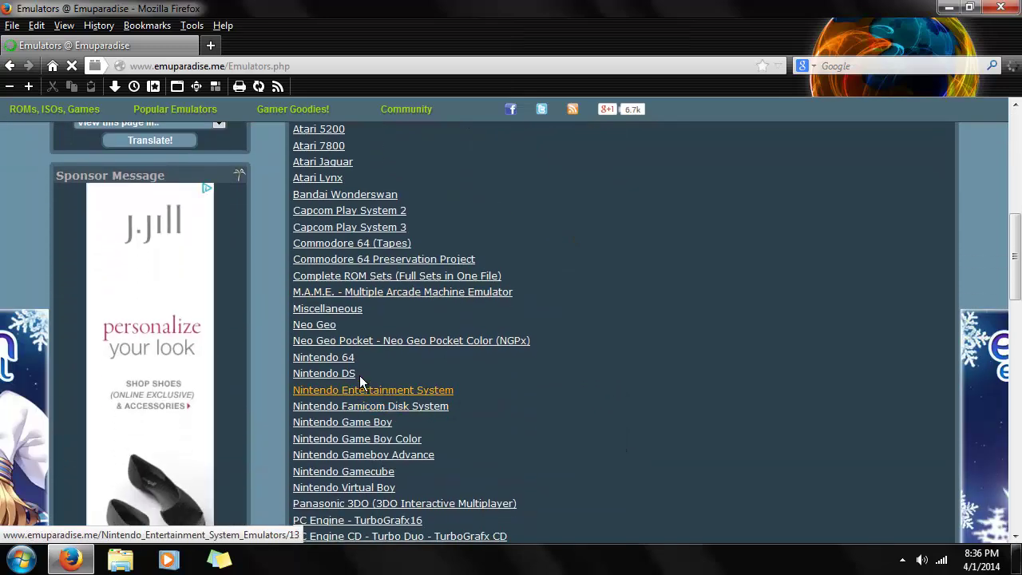
click(343, 360)
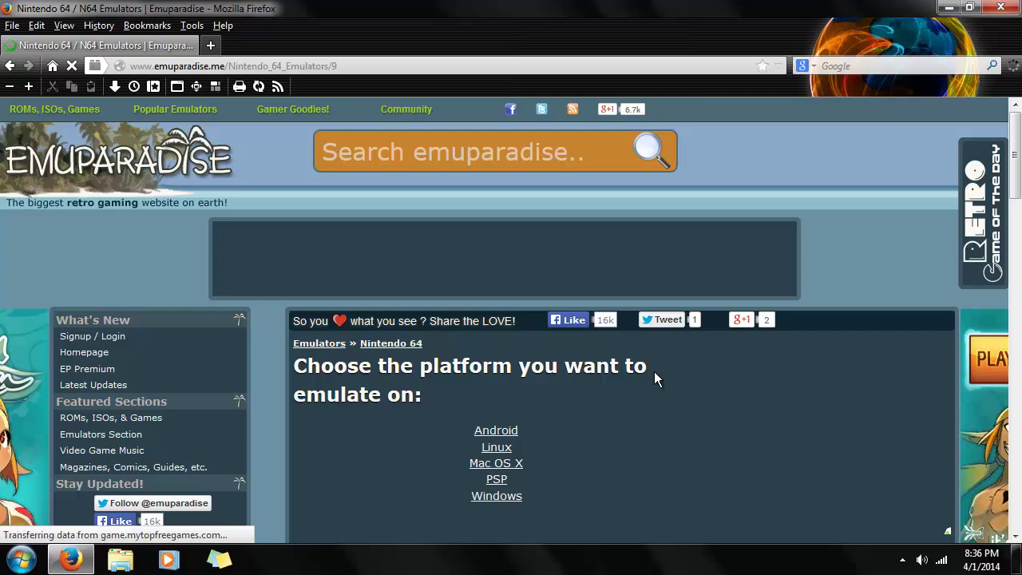
click(512, 501)
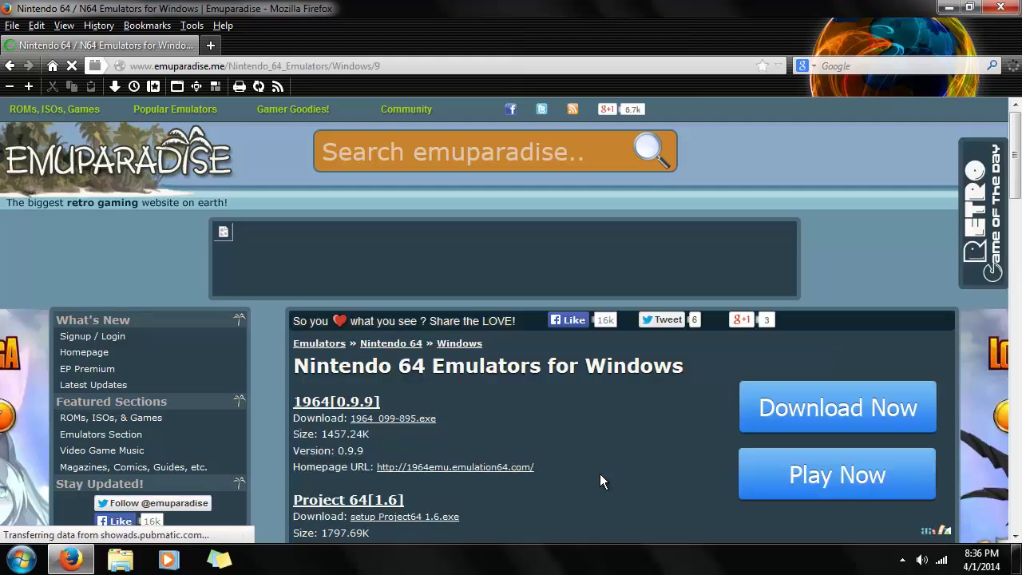
- Open the Project 64 1.6 emulator page and download setup Project64 1.6.exe
click(390, 502)
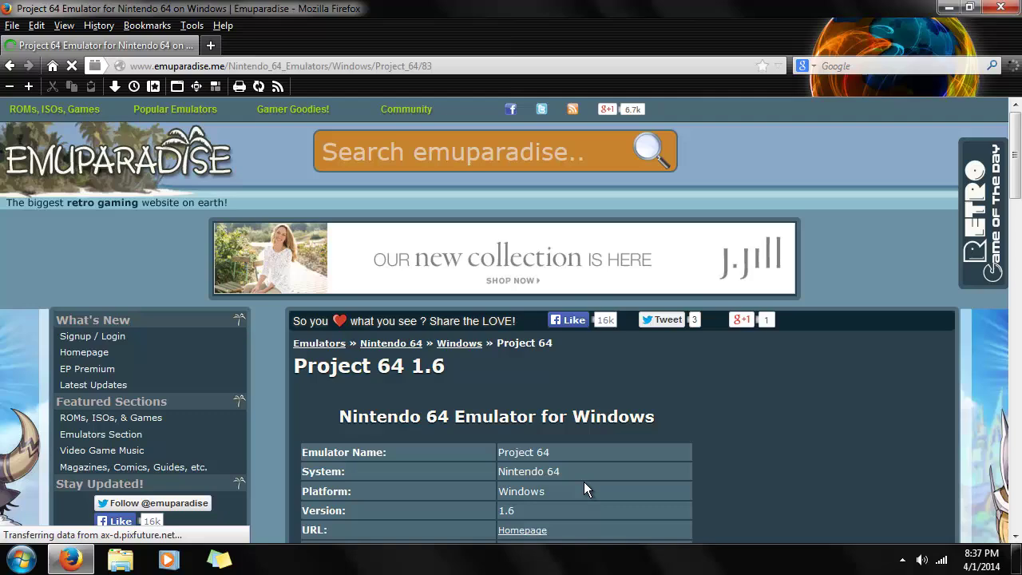
scroll(598, 467, down, 2)
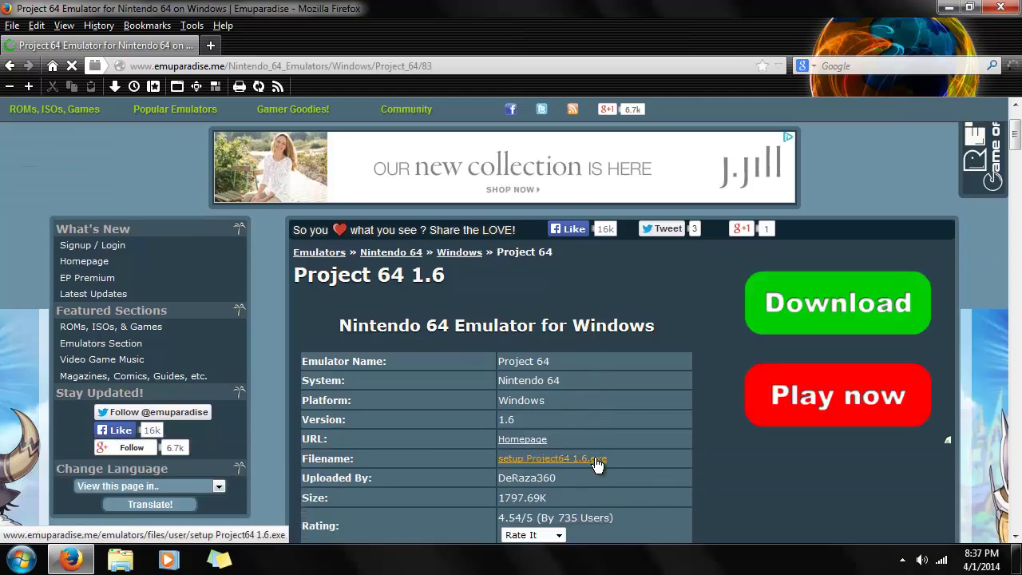
click(597, 464)
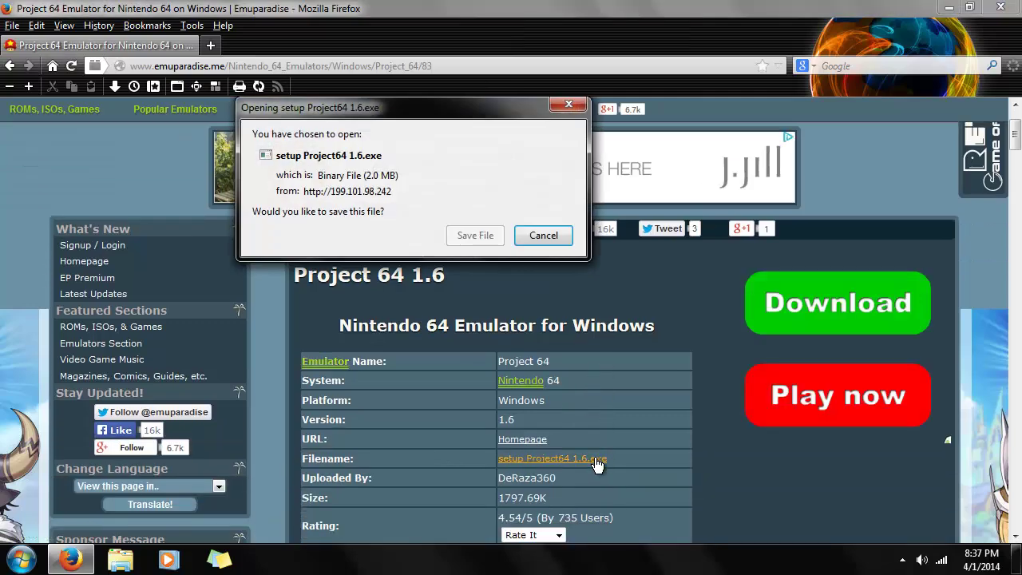
click(473, 235)
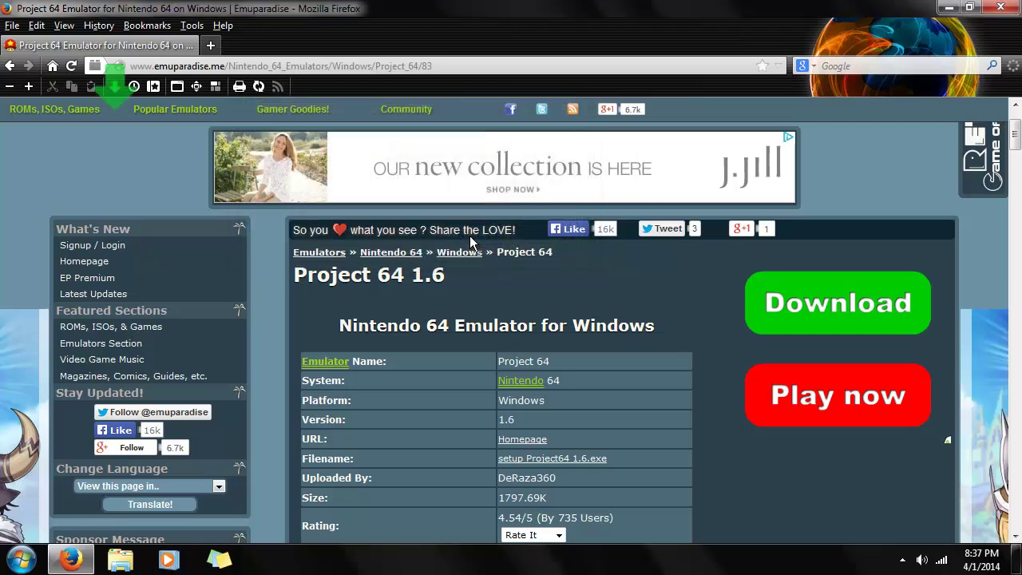
- Switch to the desktop and run setup Project64 1.6.exe from the personal Downloads folder, accepting the security warning
click(948, 8)
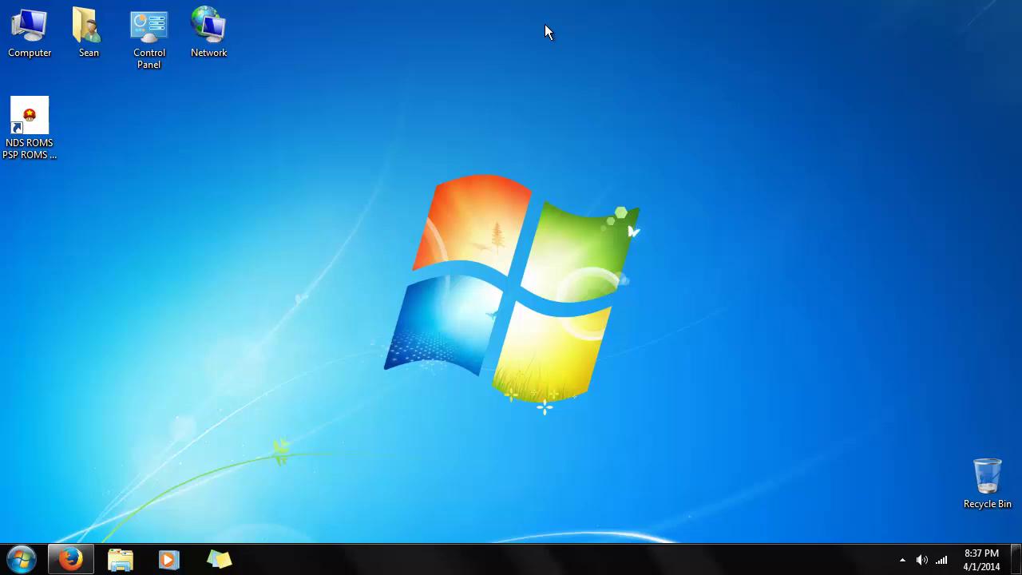
double_click(89, 33)
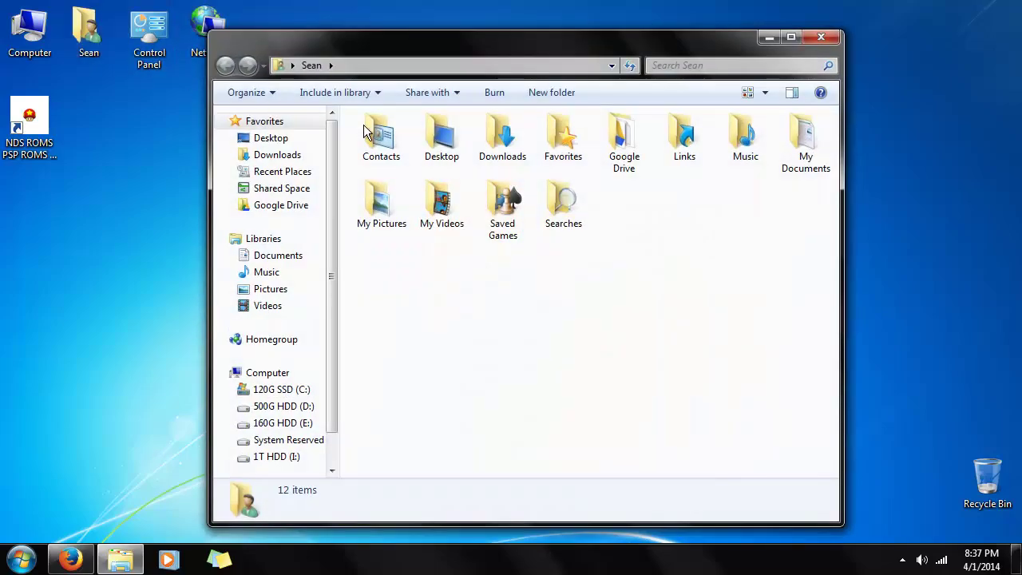
double_click(502, 136)
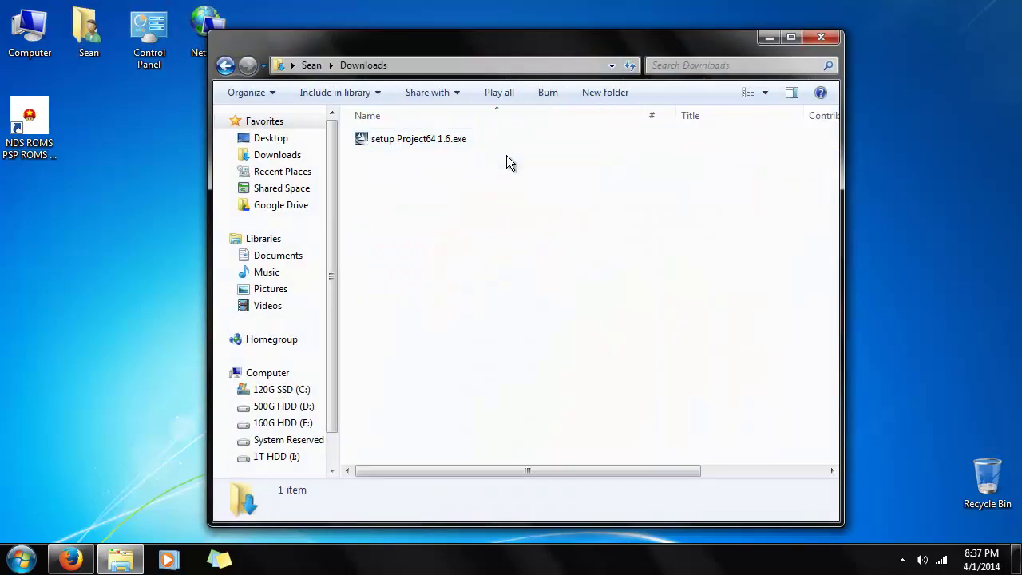
double_click(409, 142)
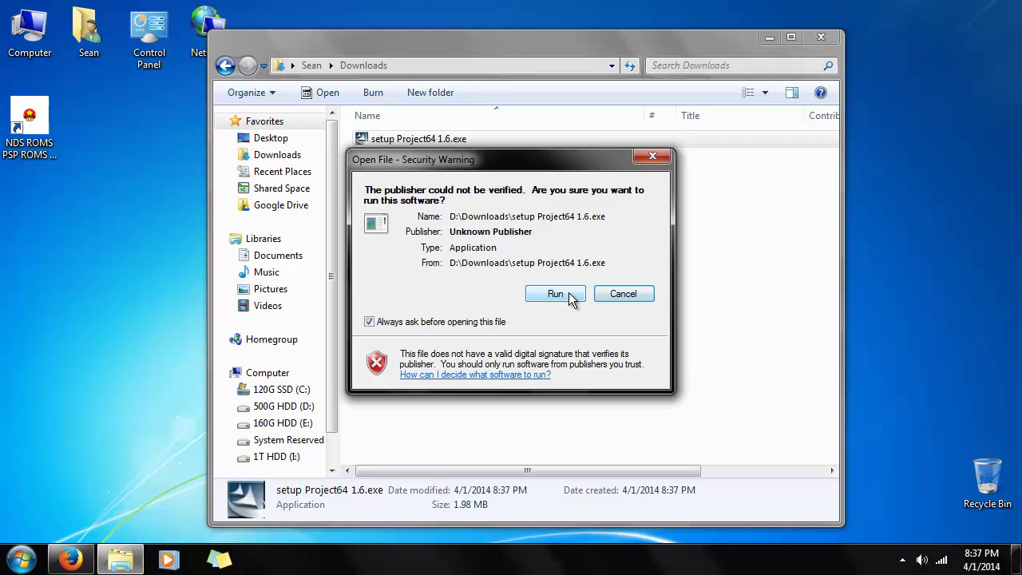
click(569, 293)
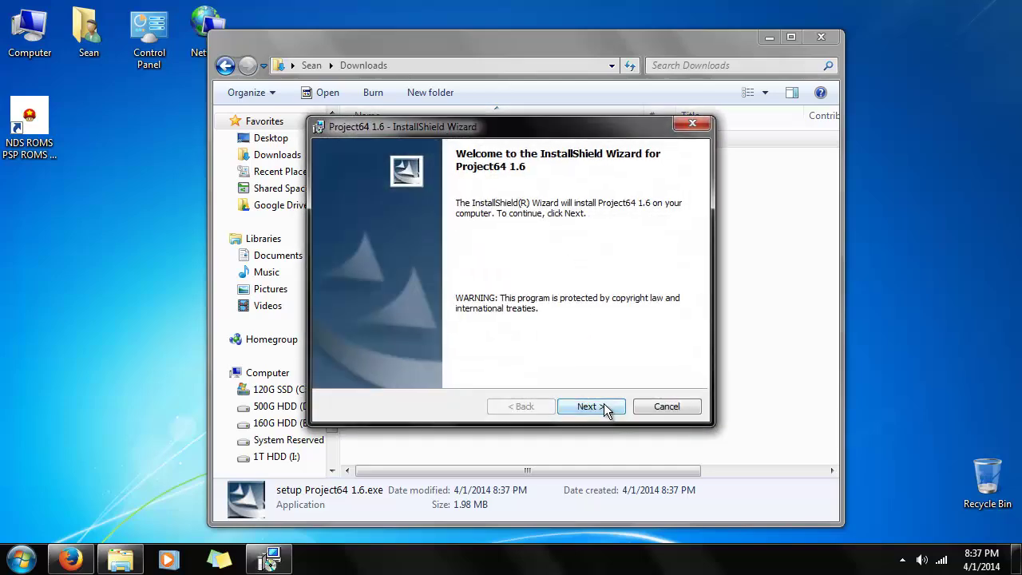
- Advance through the Project64 1.6 InstallShield Wizard and start the installation
click(591, 407)
click(603, 407)
click(604, 407)
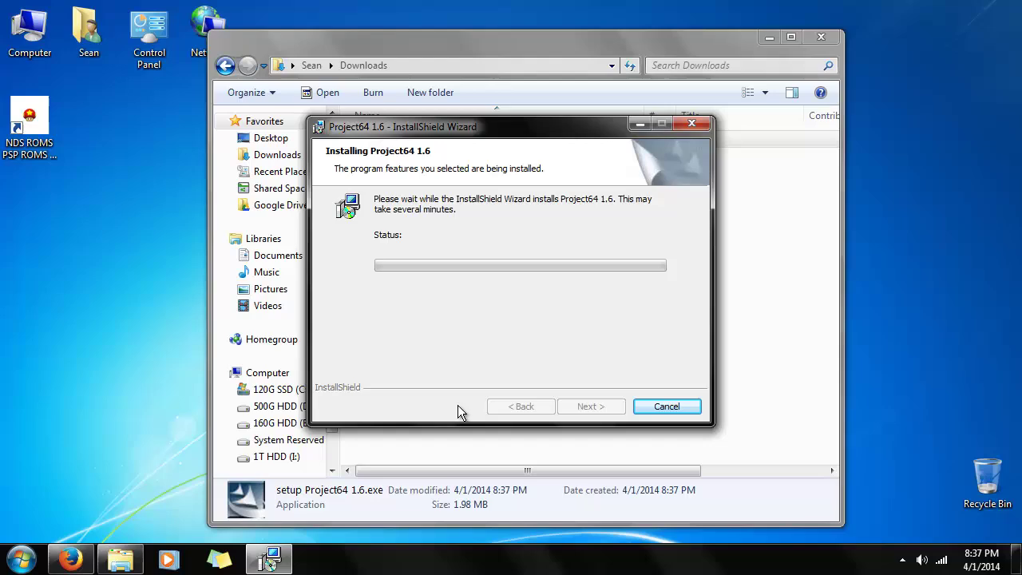
- Return to Firefox and open Emuparadise's ROMs, ISOs, & Games section
click(60, 568)
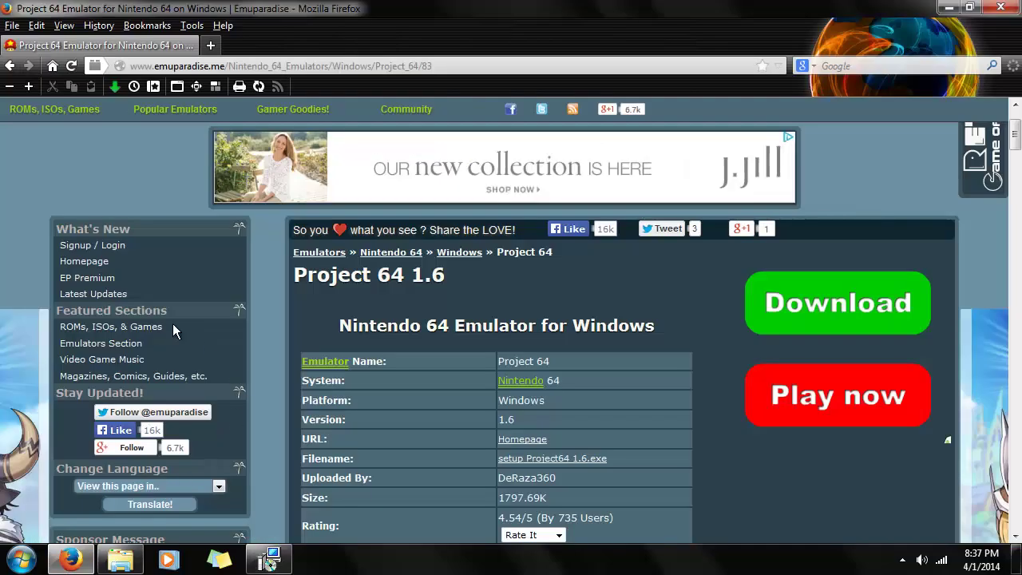
click(118, 334)
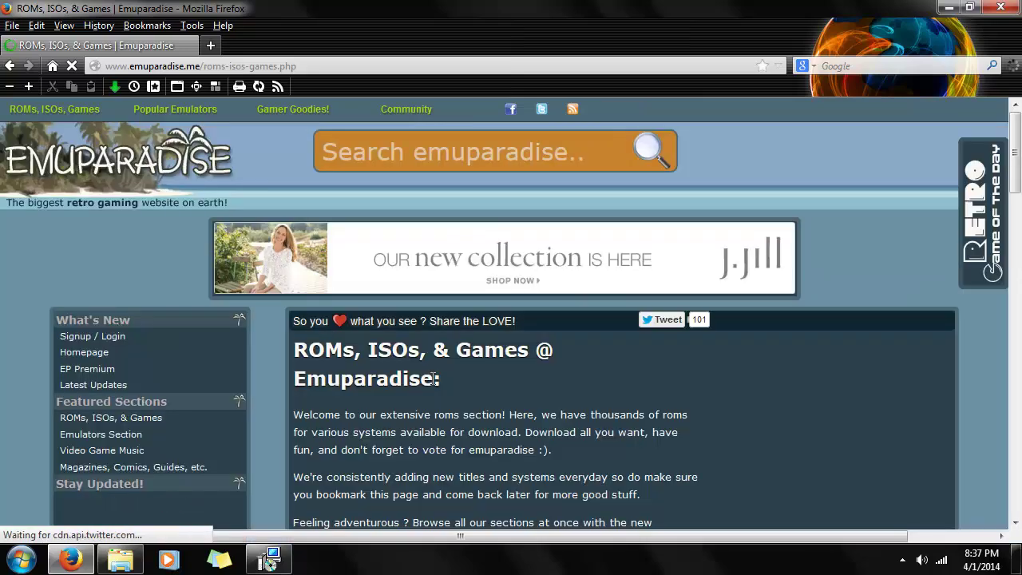
scroll(435, 375, down, 5)
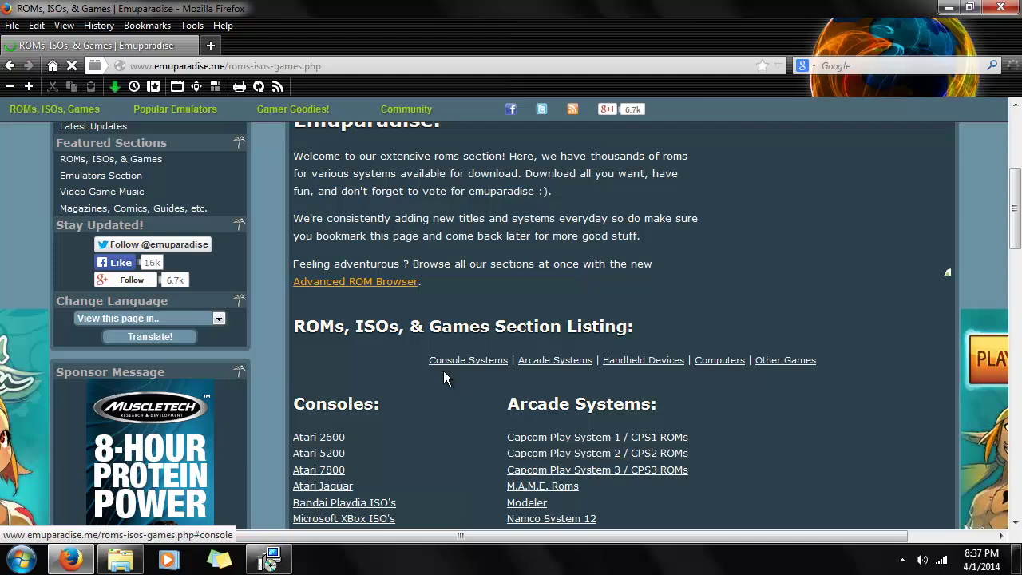
scroll(443, 371, down, 4)
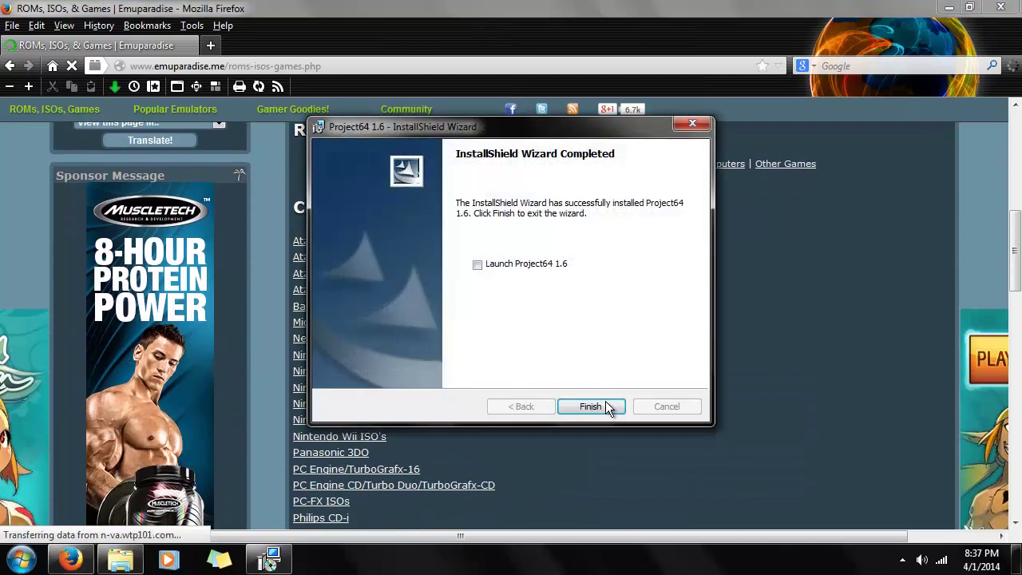
- Finish the Project64 1.6 installation wizard and open the Nintendo 64 Roms section on the site
click(594, 407)
scroll(435, 417, down, 2)
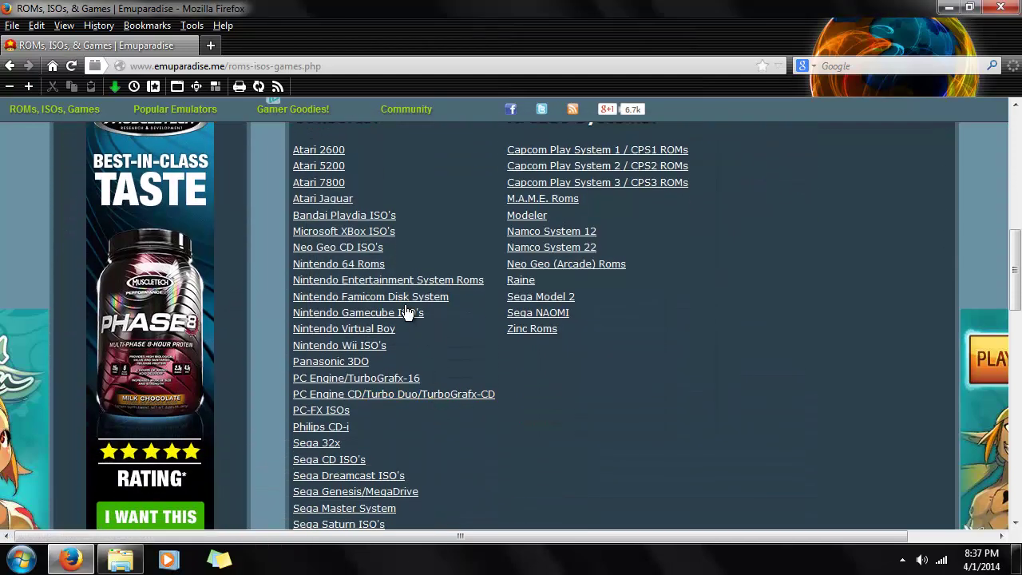
click(356, 266)
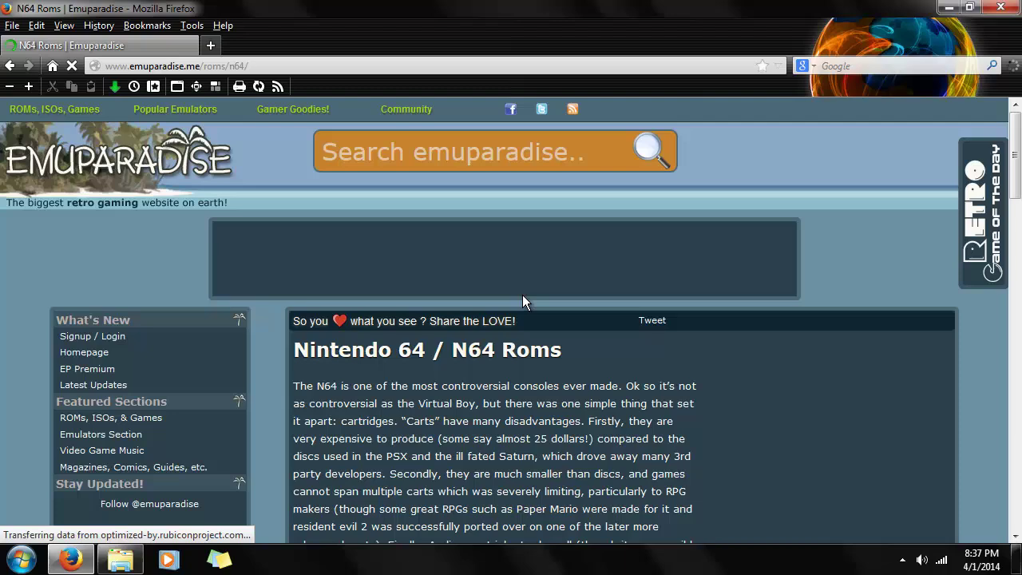
- Open the Download N64 ROMs page and list the titles beginning with L
scroll(522, 301, down, 5)
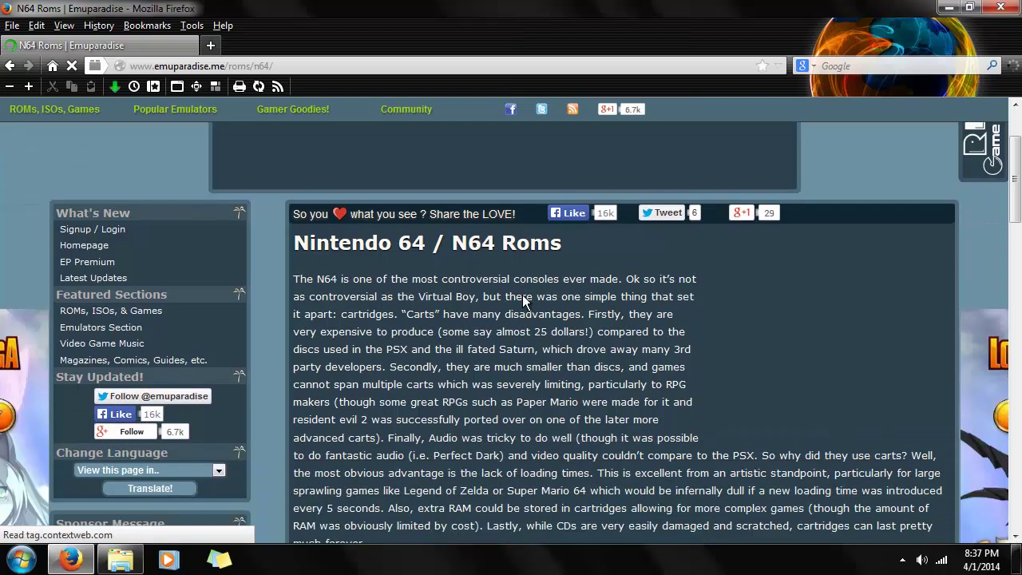
scroll(524, 301, down, 3)
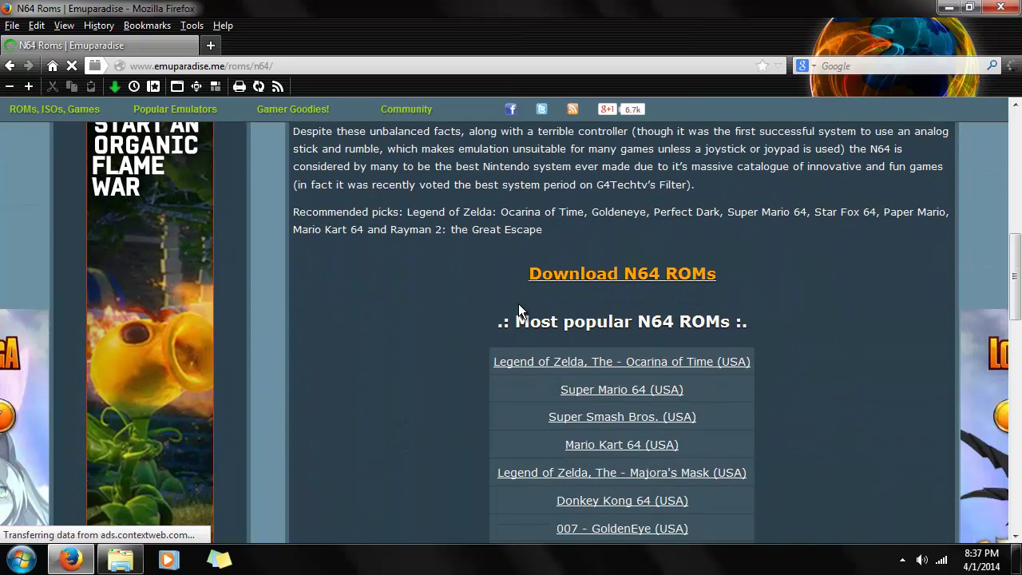
scroll(518, 307, down, 1)
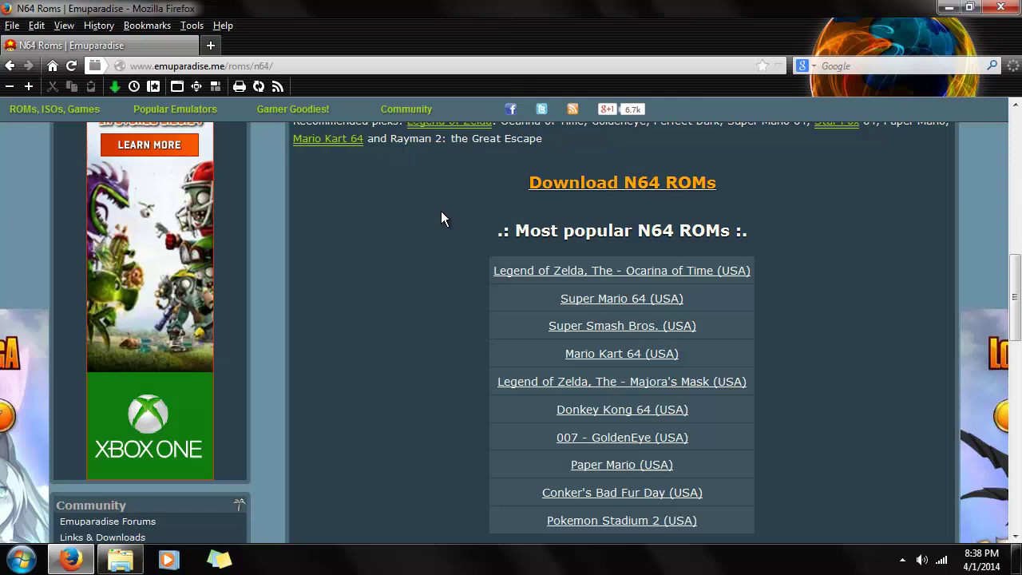
click(647, 191)
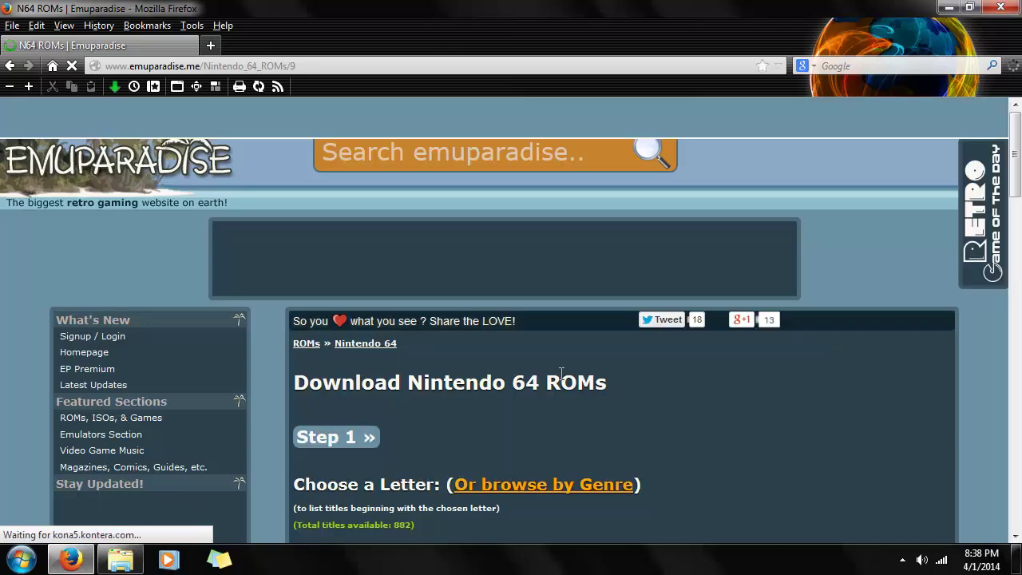
scroll(559, 376, down, 2)
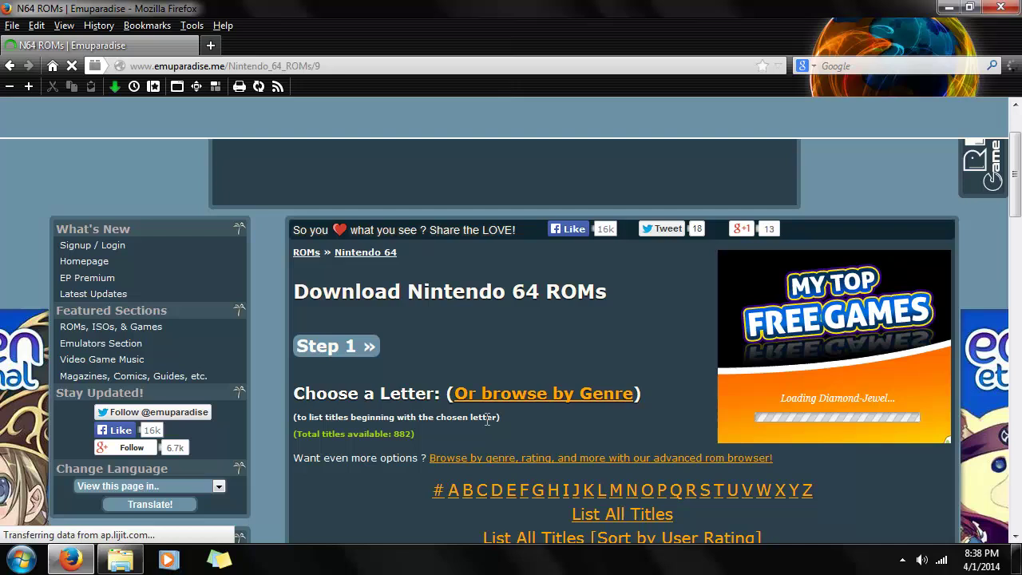
click(604, 489)
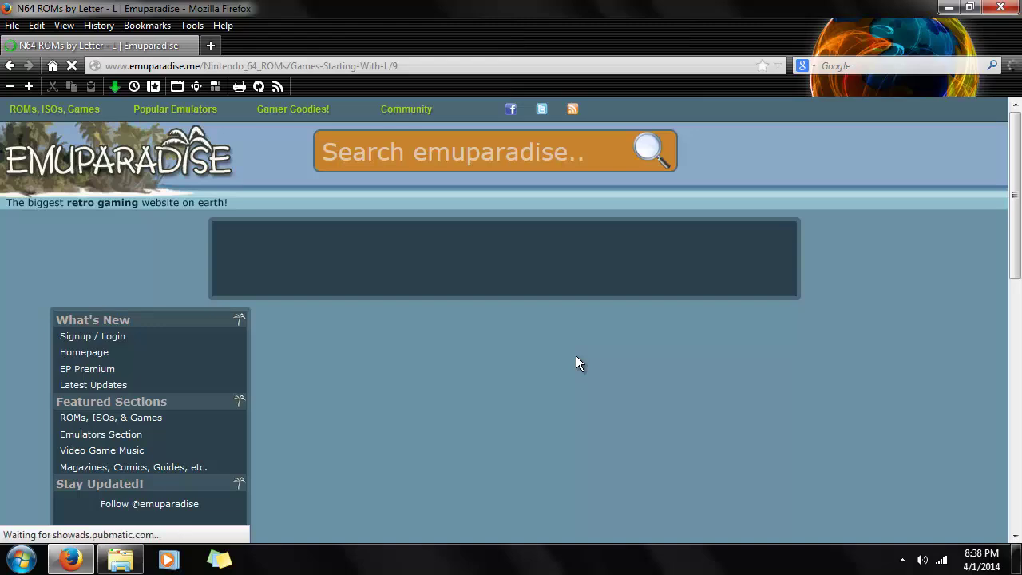
- Open the Legend of Zelda, The - Ocarina of Time (USA) page from the game list
scroll(576, 355, down, 10)
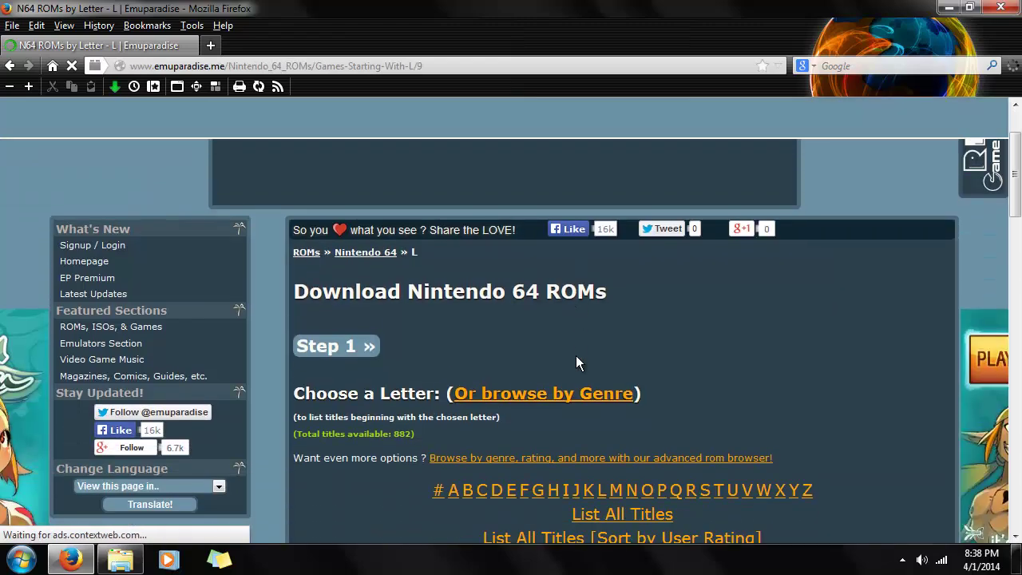
scroll(571, 369, down, 5)
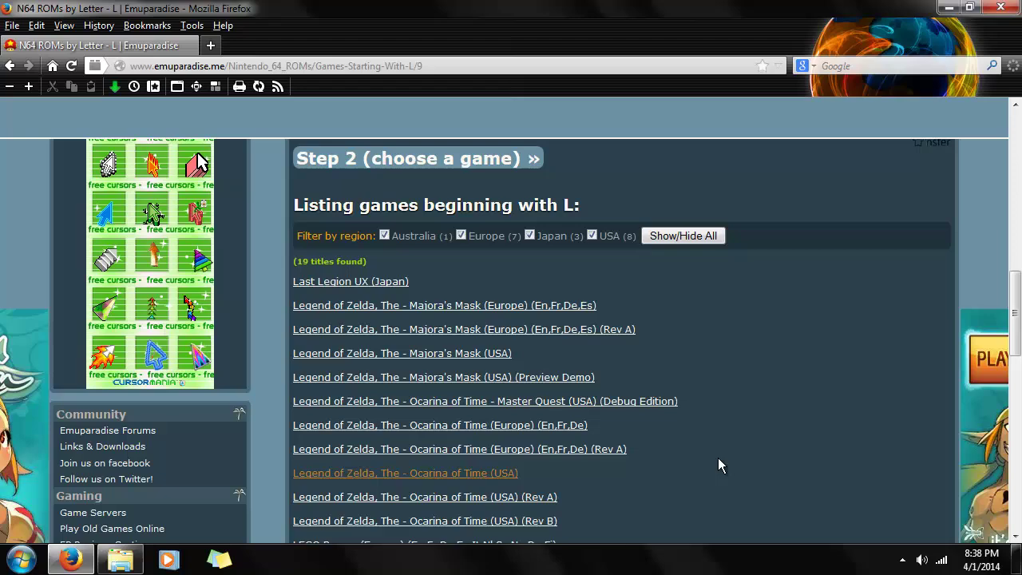
scroll(718, 459, down, 2)
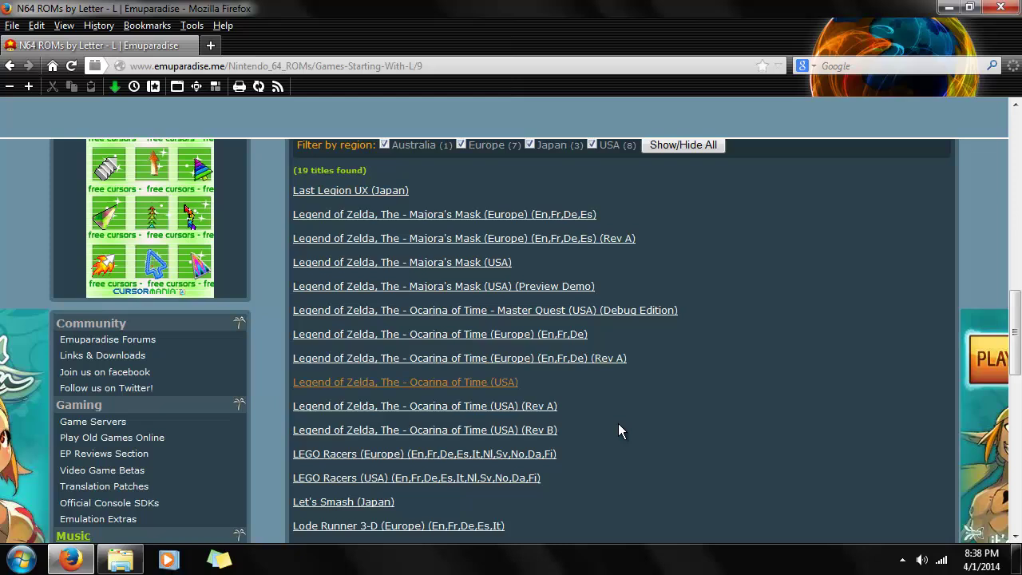
click(446, 386)
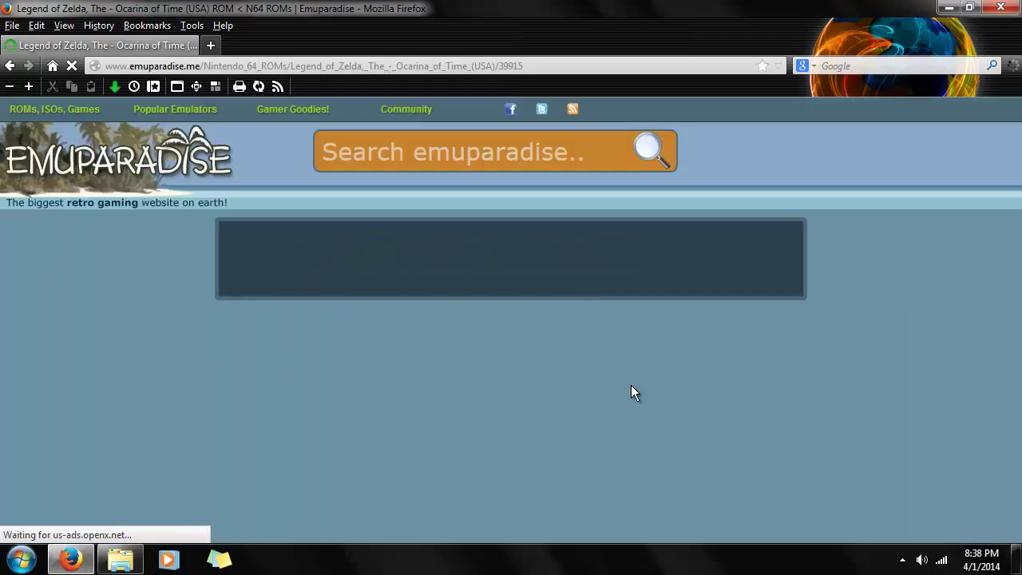
- Open the direct download page for Legend of Zelda, The - Ocarina of Time (USA) from the game's page
scroll(548, 378, down, 2)
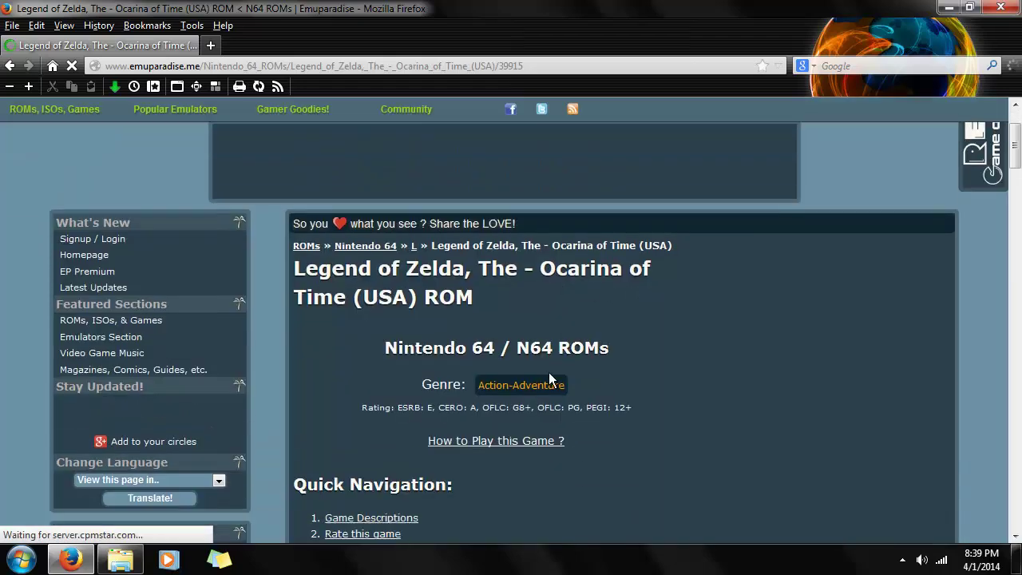
scroll(548, 375, down, 8)
scroll(548, 375, down, 4)
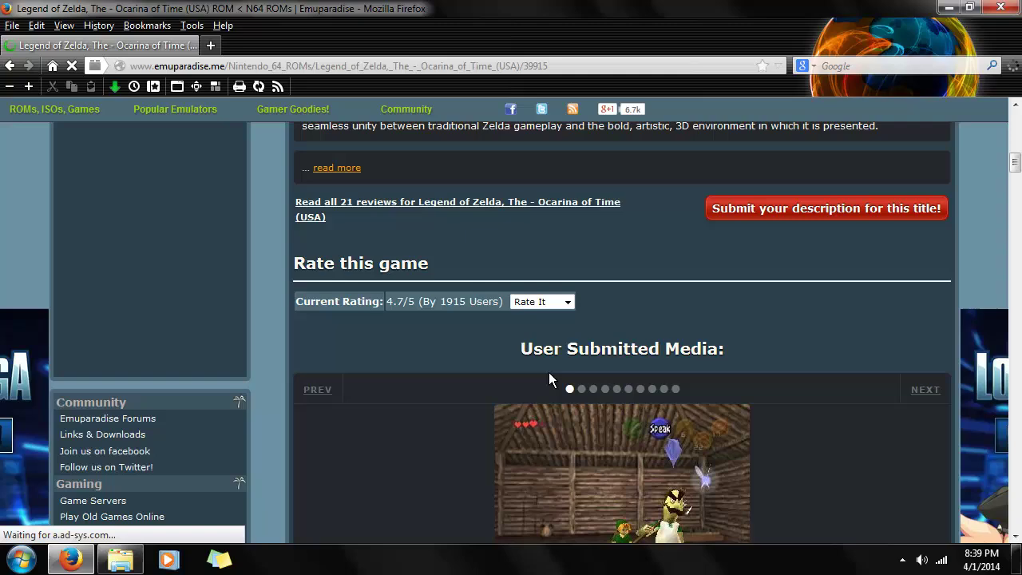
scroll(549, 380, down, 4)
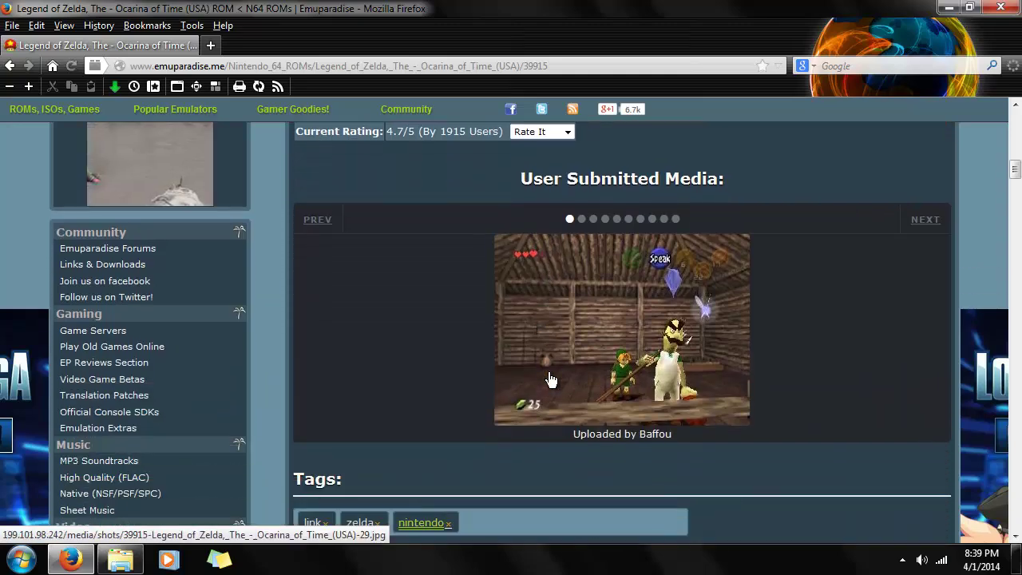
scroll(549, 380, down, 10)
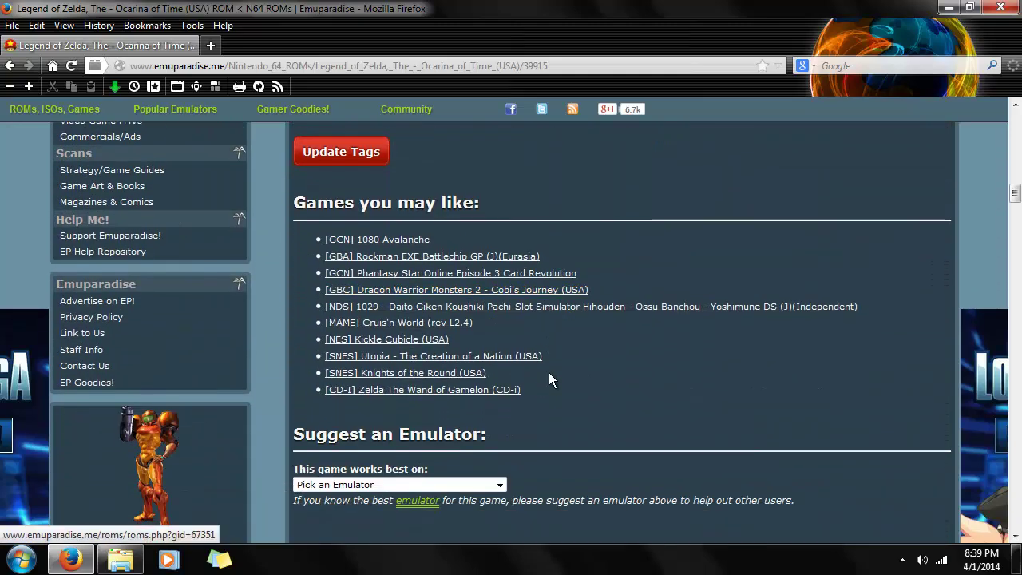
scroll(547, 377, down, 17)
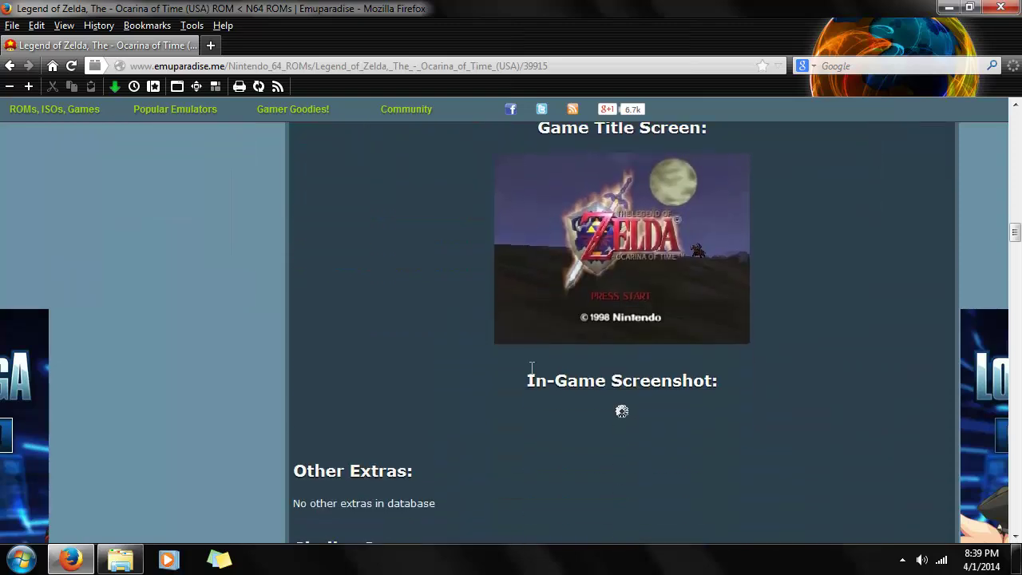
scroll(532, 367, up, 4)
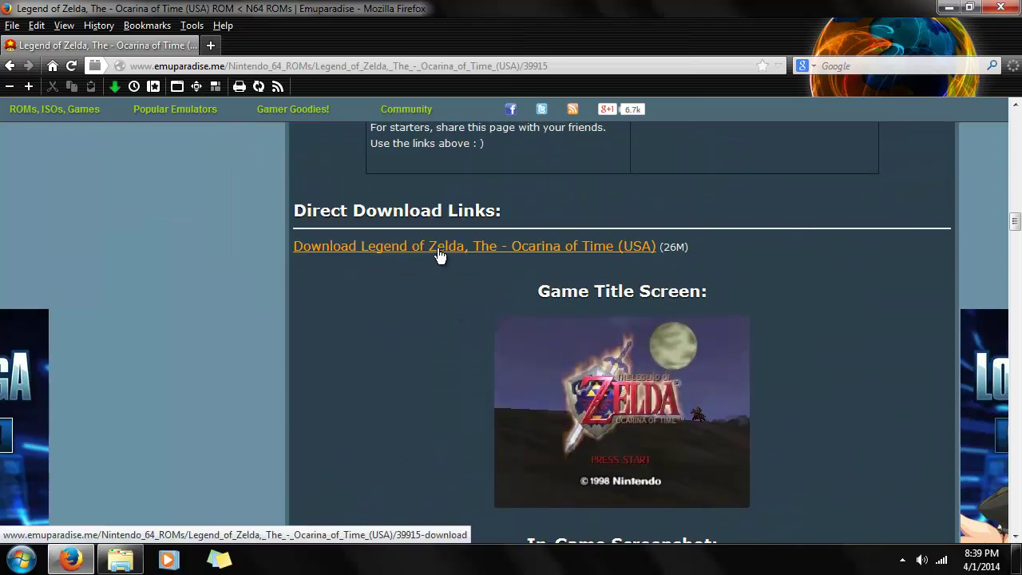
click(438, 253)
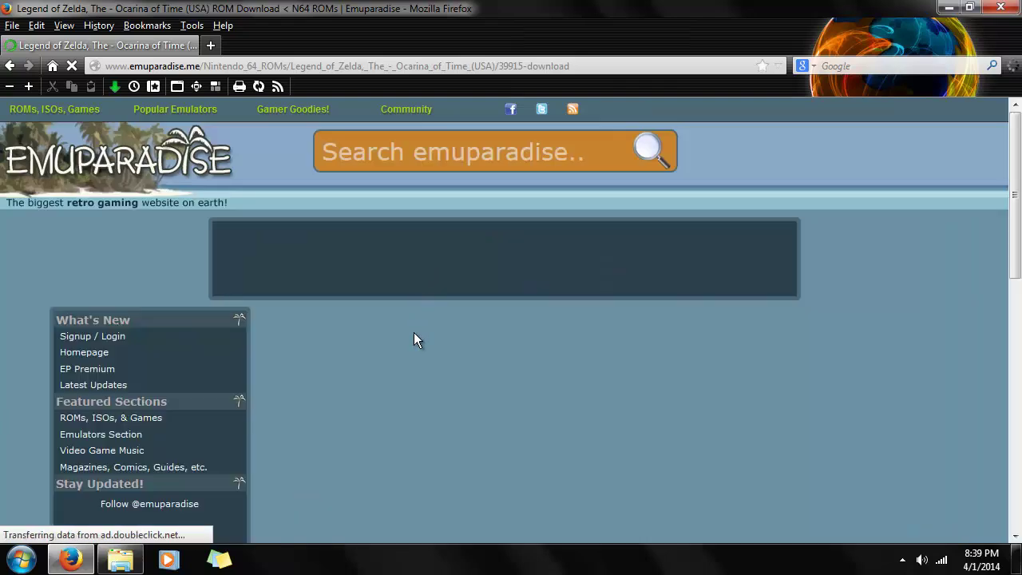
- Download Legend of Zelda, The - Ocarina of Time (USA).zip and save the file to disk
scroll(435, 495, down, 2)
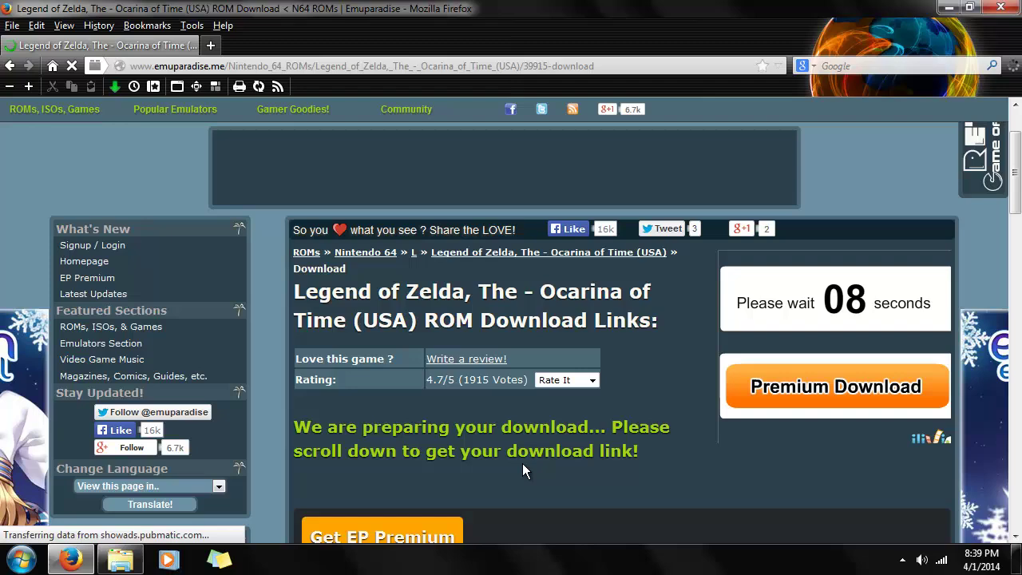
scroll(523, 469, down, 6)
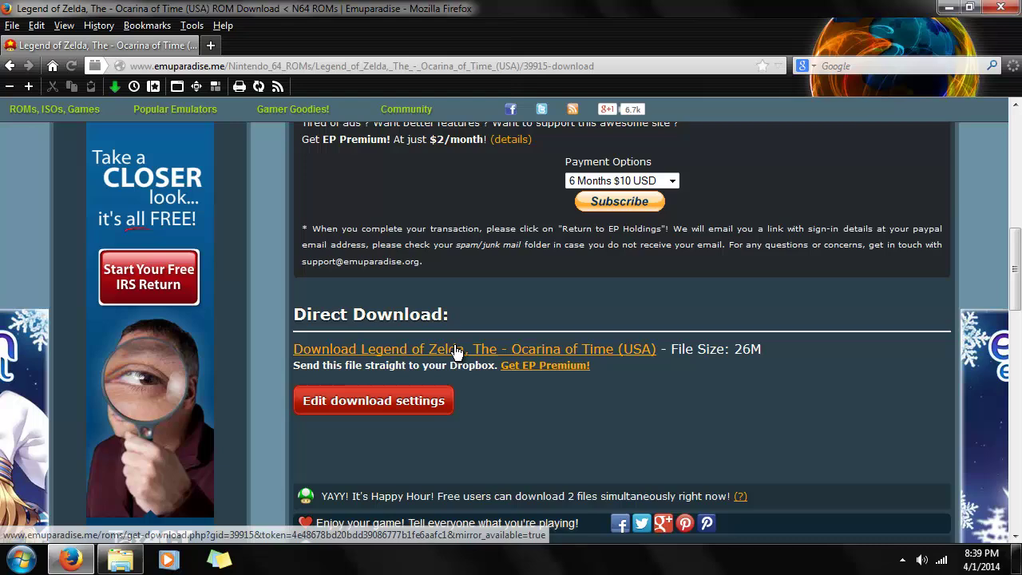
click(456, 352)
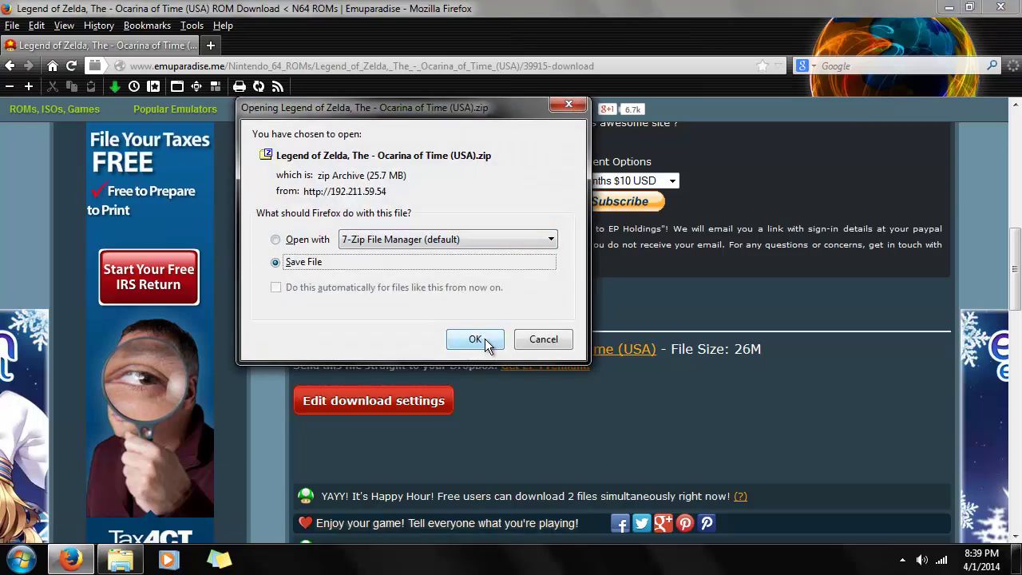
click(485, 338)
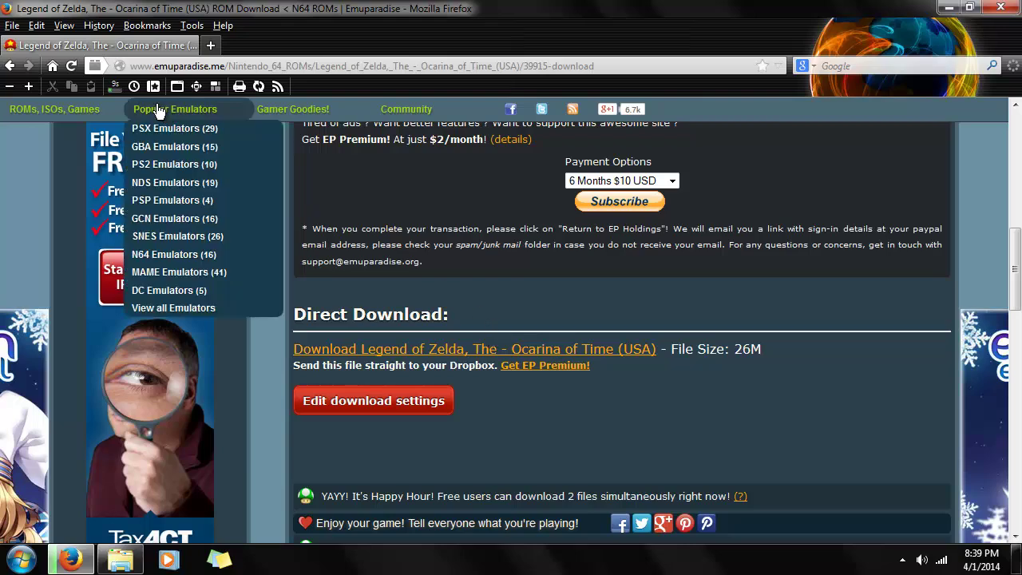
- Check the ROM's download progress, bring up the Downloads folder in Windows Explorer and minimize Firefox
click(113, 93)
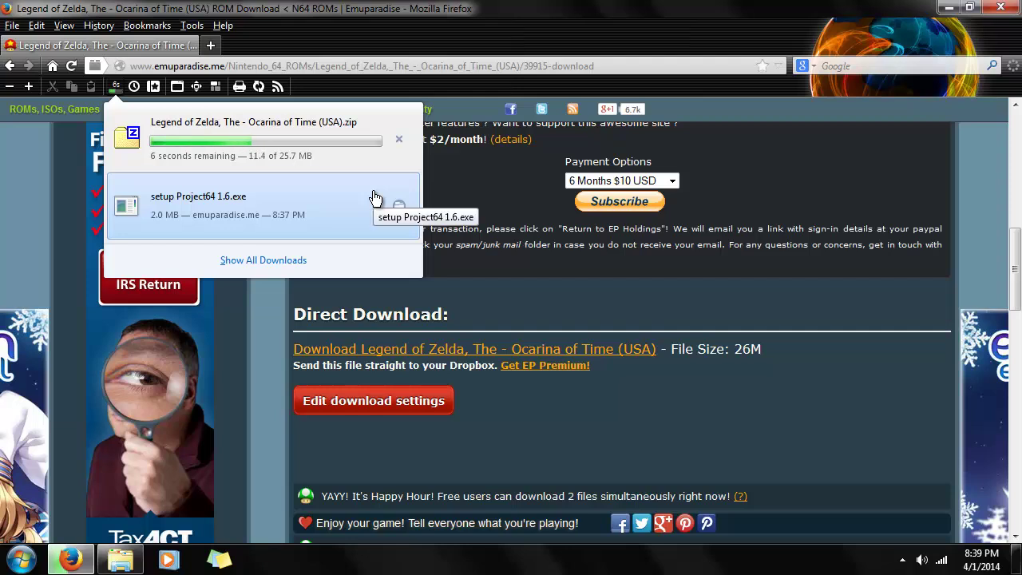
click(292, 45)
click(120, 559)
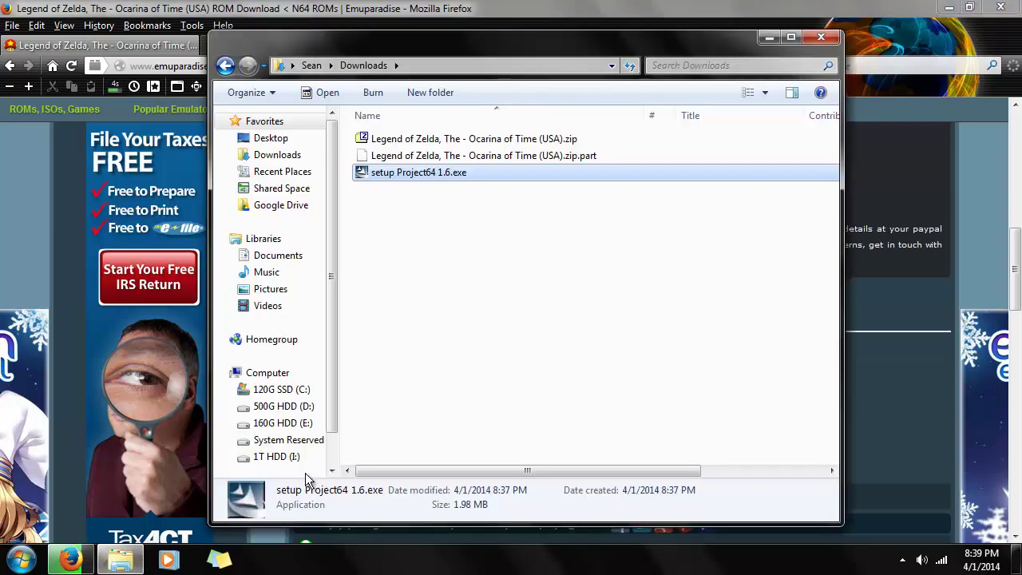
click(517, 289)
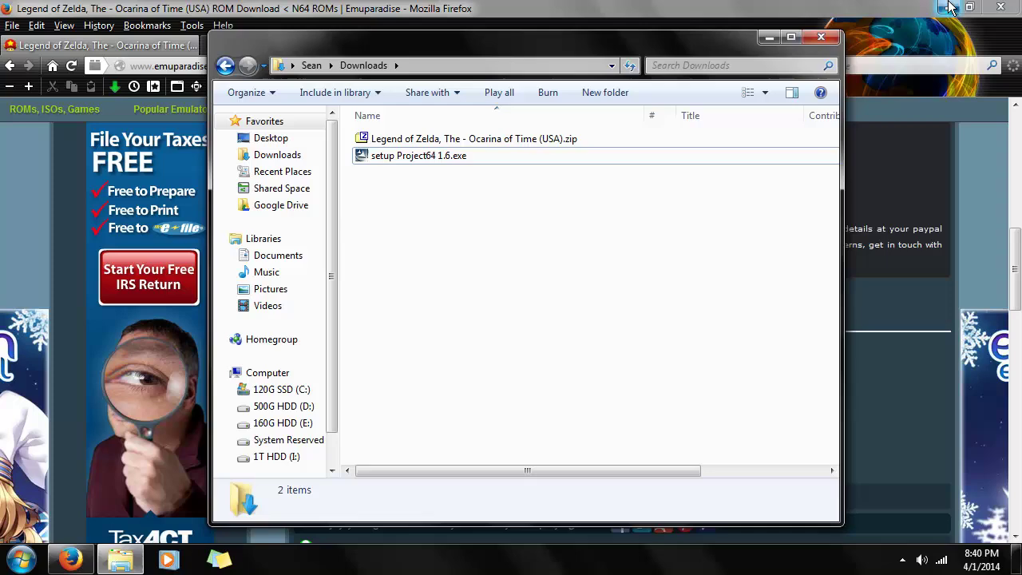
click(948, 8)
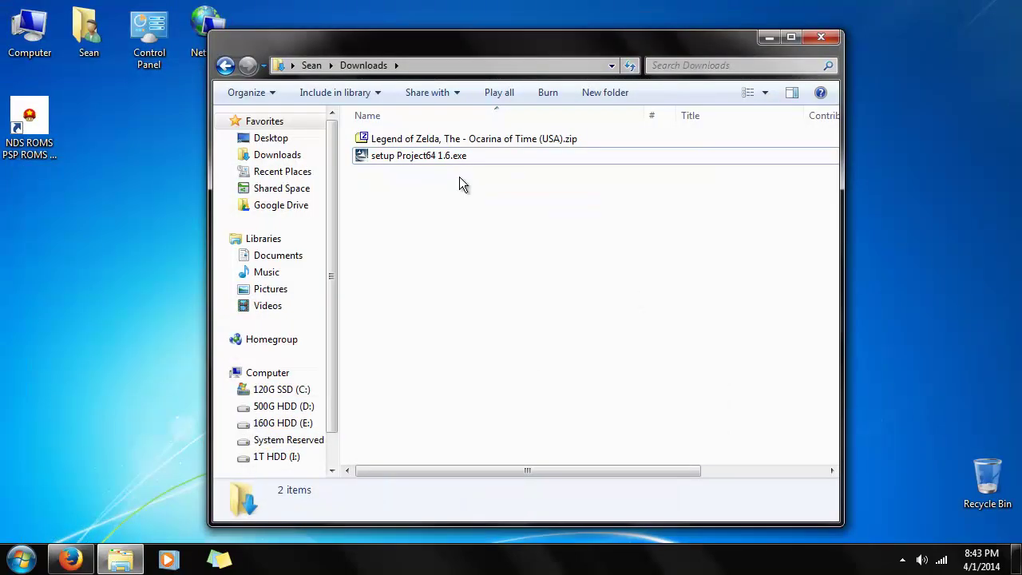
- Extract Legend of Zelda, The - Ocarina of Time (USA).n64 from the zip archive into the Downloads folder and close 7-Zip
double_click(551, 138)
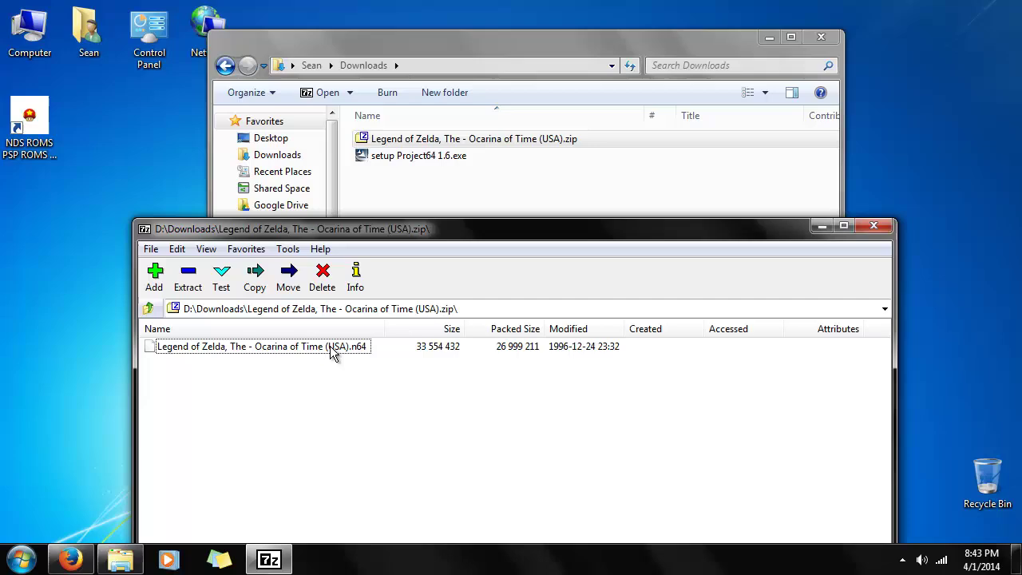
drag(306, 344, 386, 197)
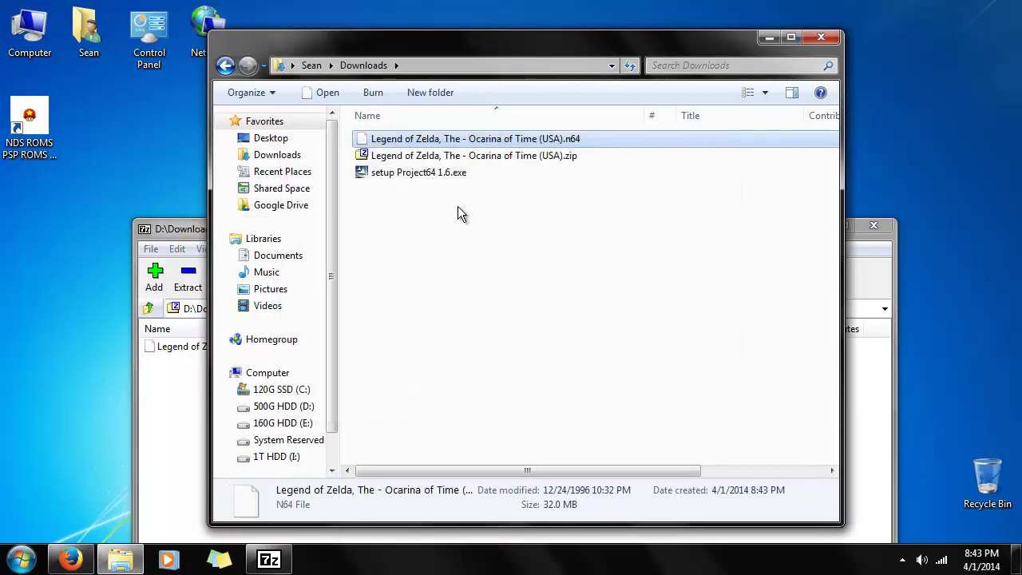
click(873, 226)
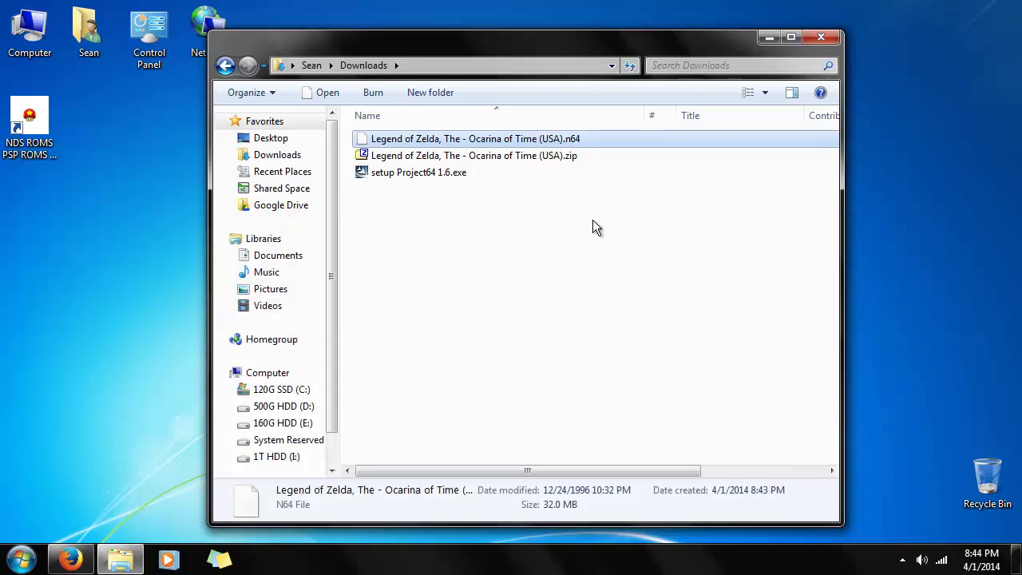
click(593, 219)
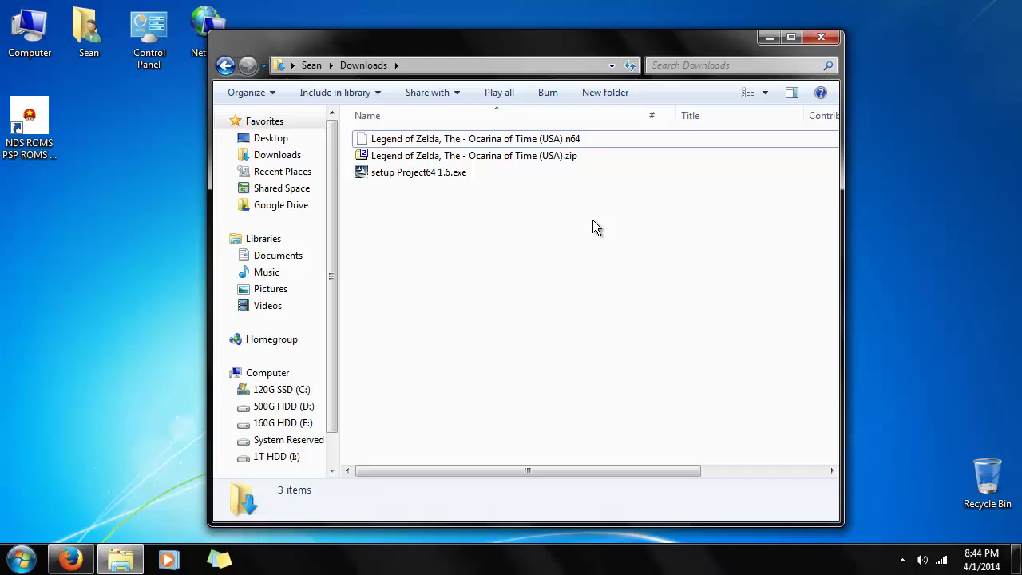
click(551, 144)
click(546, 232)
- Open the file location of the installed Project64 1.6 program and display the folder's full path
click(22, 558)
click(40, 489)
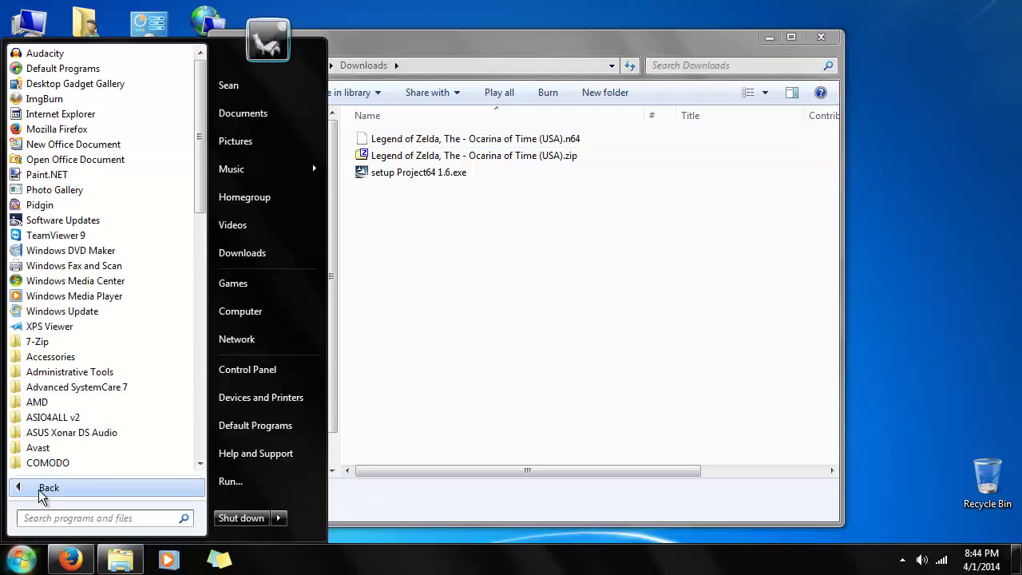
scroll(98, 399, down, 9)
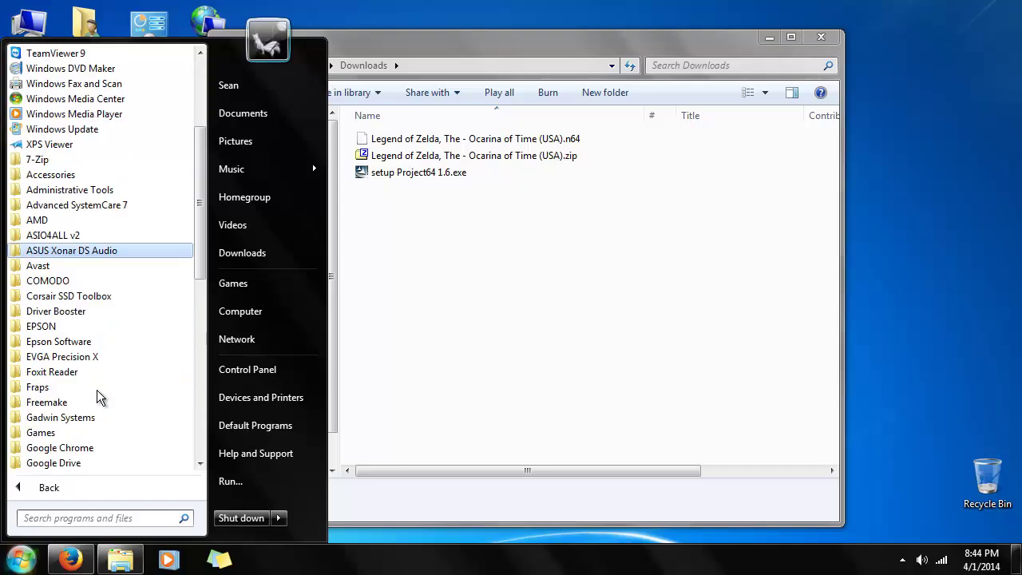
scroll(79, 399, down, 2)
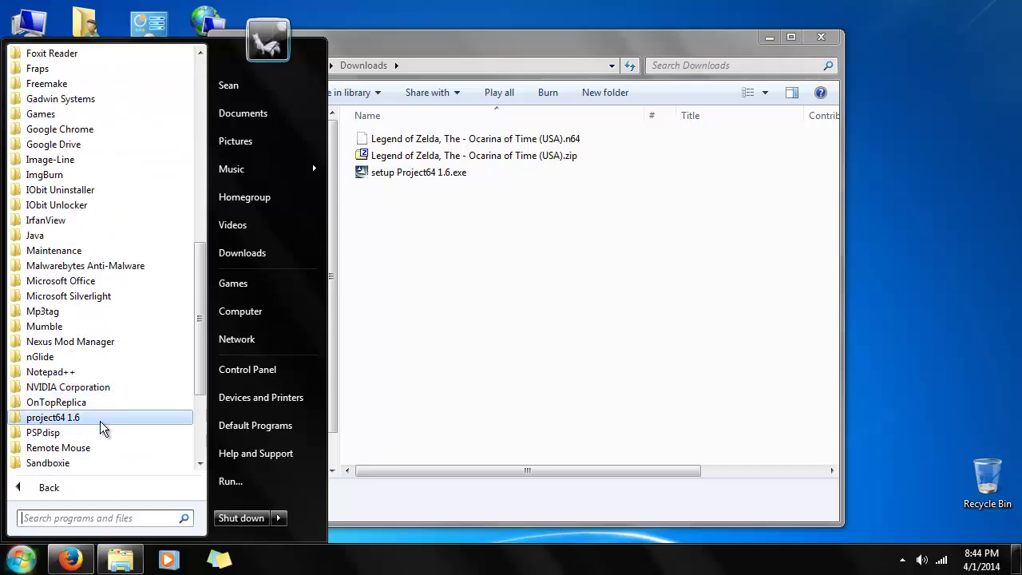
scroll(102, 426, down, 2)
scroll(99, 429, down, 1)
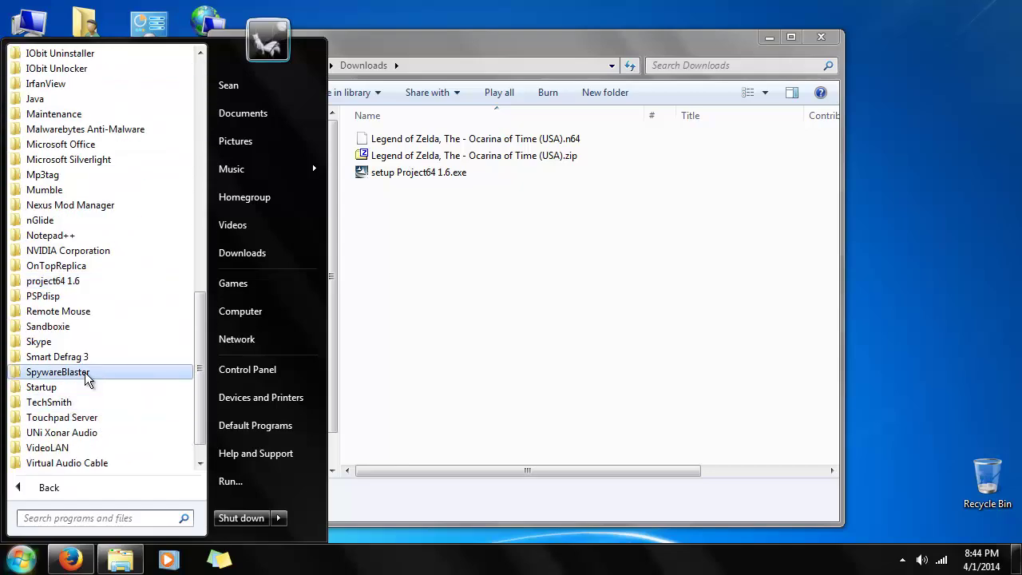
click(77, 287)
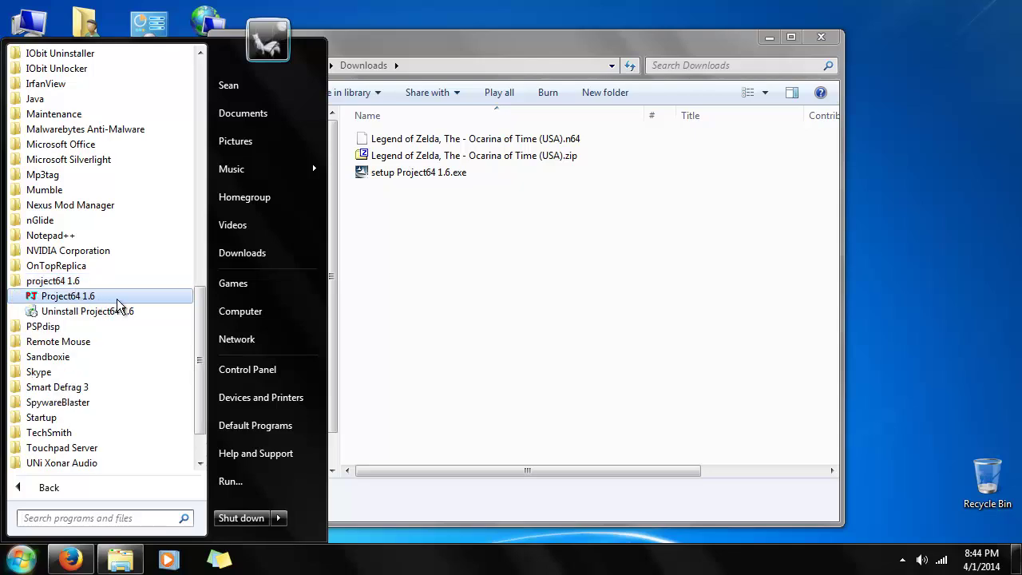
right_click(117, 305)
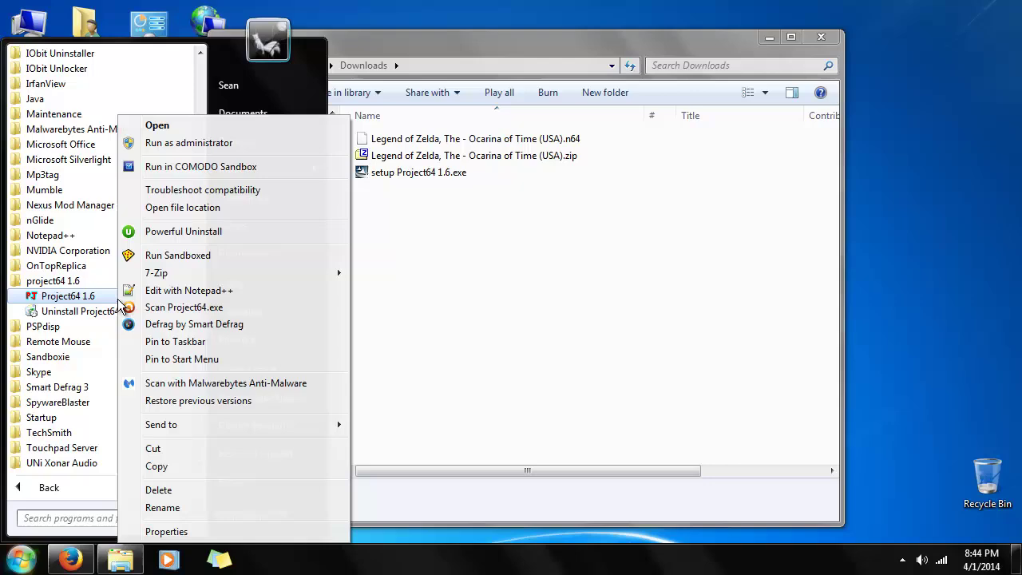
click(183, 207)
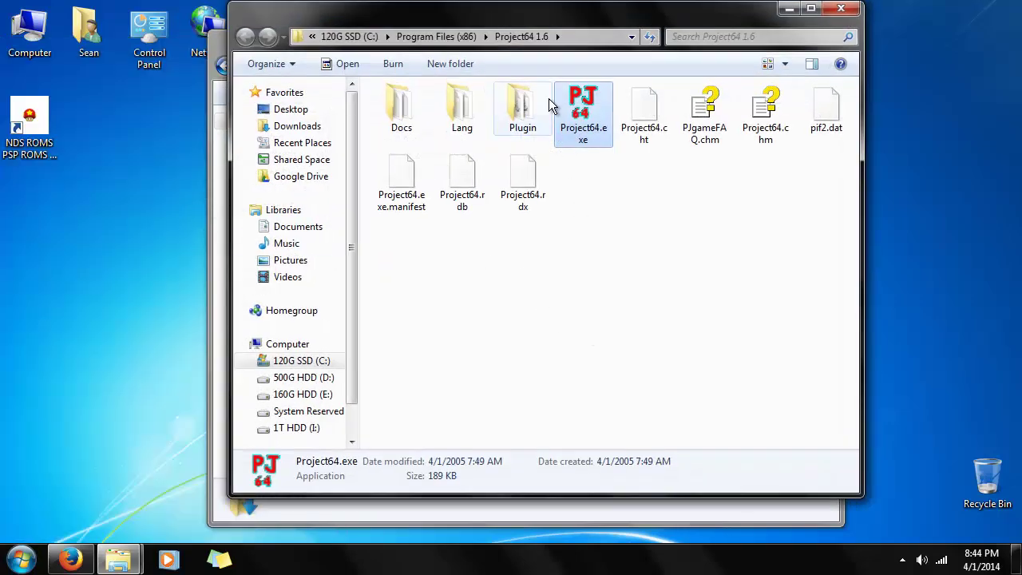
click(590, 35)
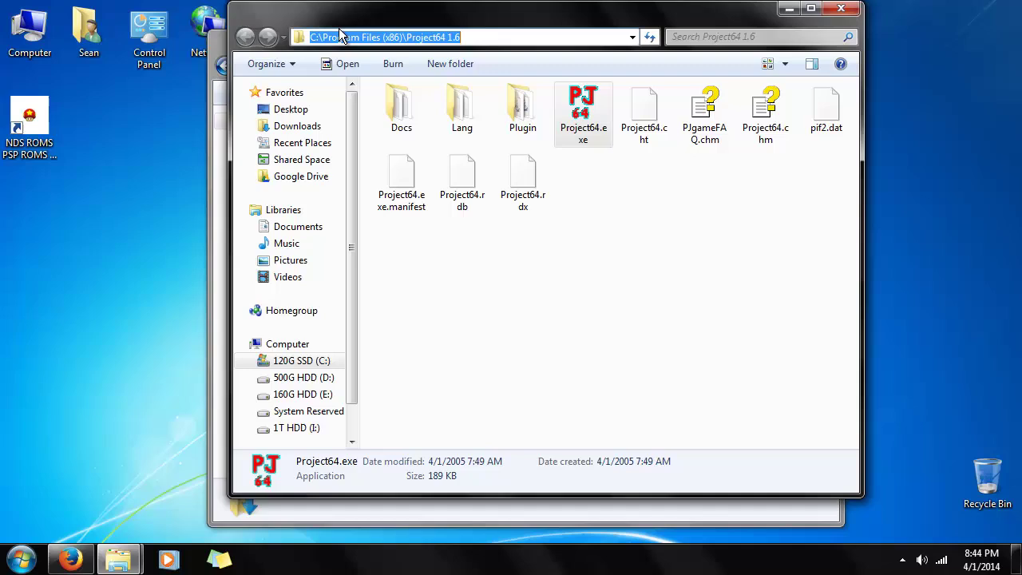
click(490, 293)
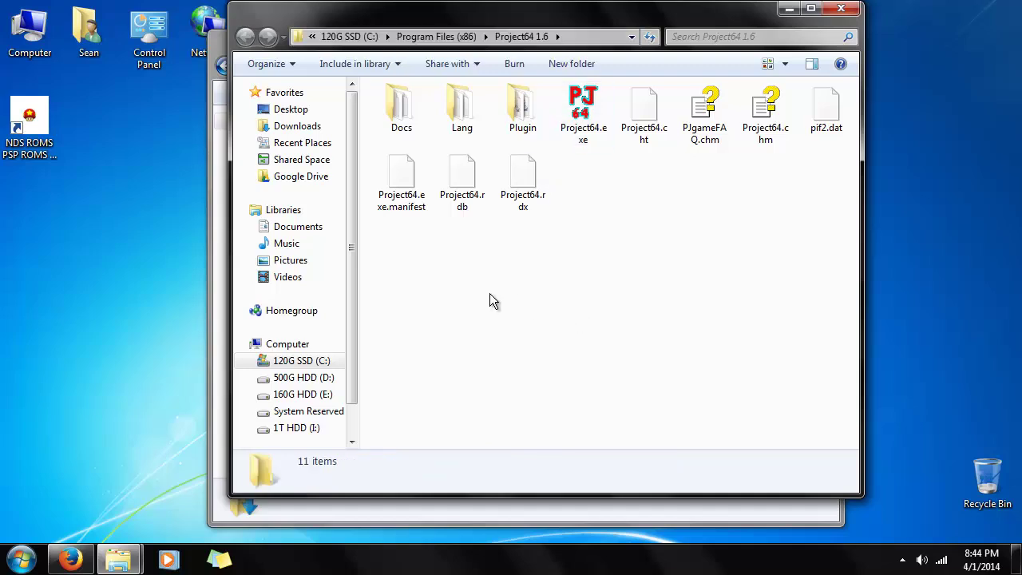
- Create a new folder named Roms inside the Project64 1.6 program folder
right_click(470, 282)
mouse_move(594, 475)
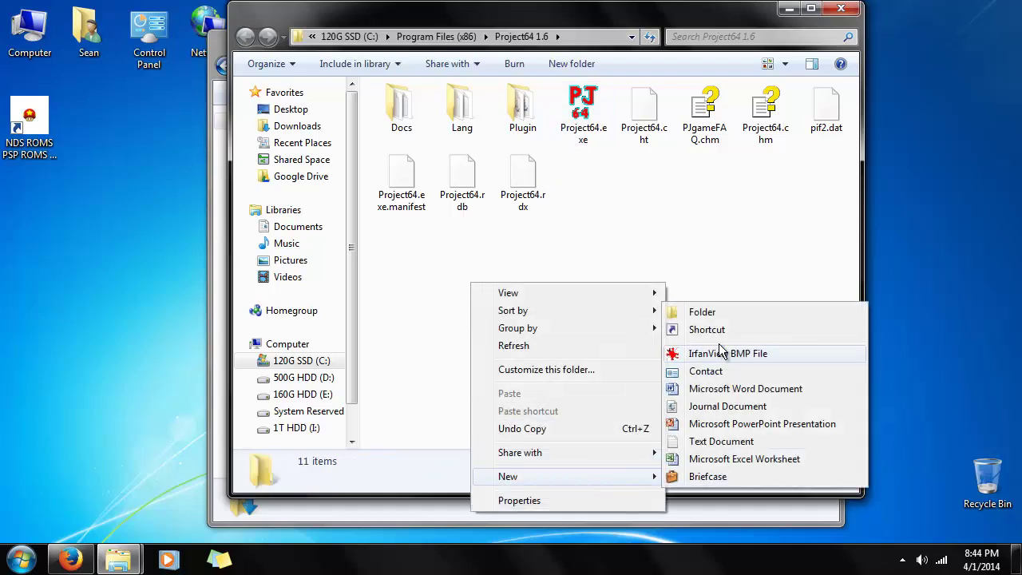
click(714, 312)
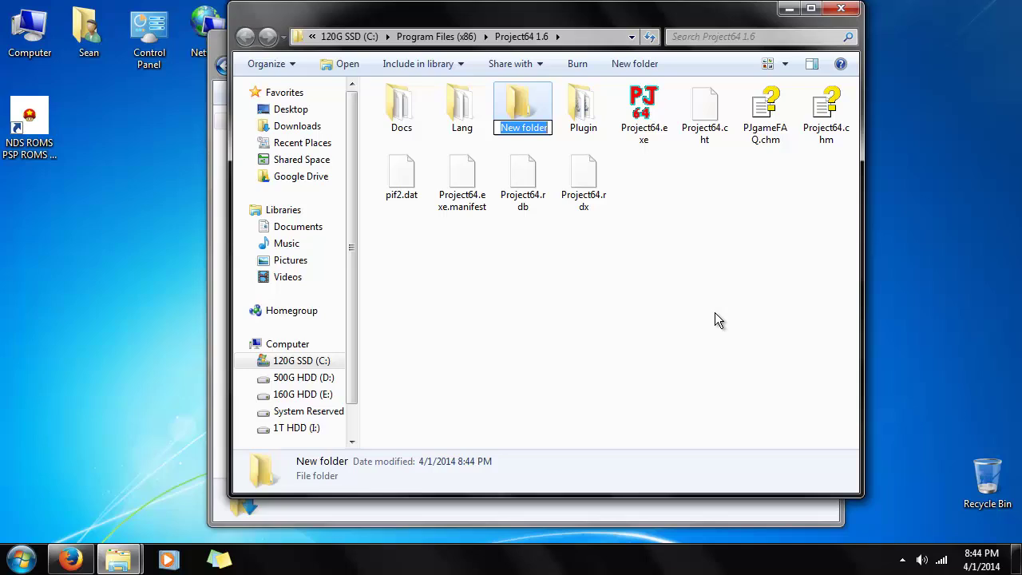
text(Roms)
click(715, 312)
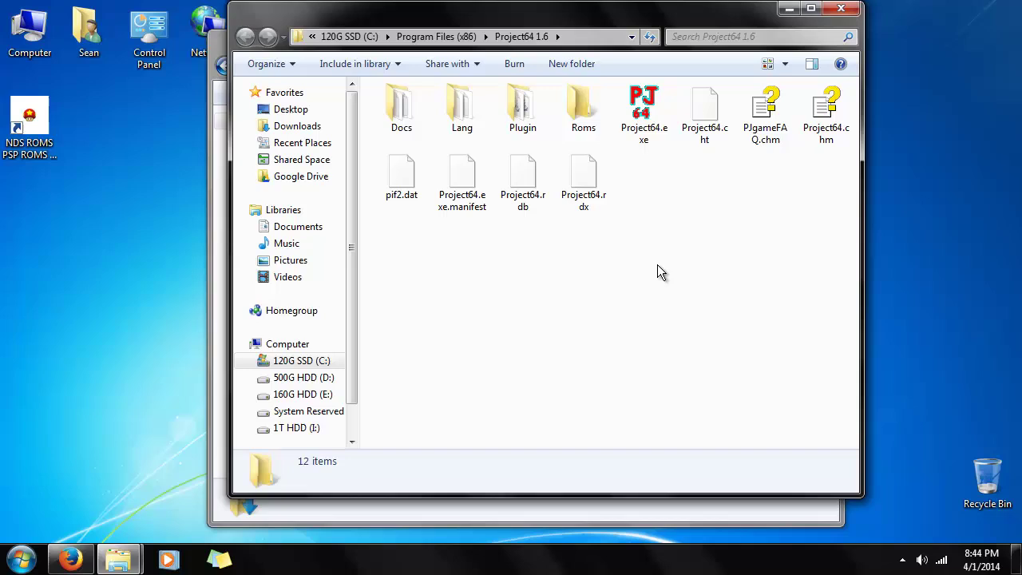
- Open the Roms folder beside the Downloads window and transfer the Ocarina of Time .n64 file from Downloads into it
double_click(582, 118)
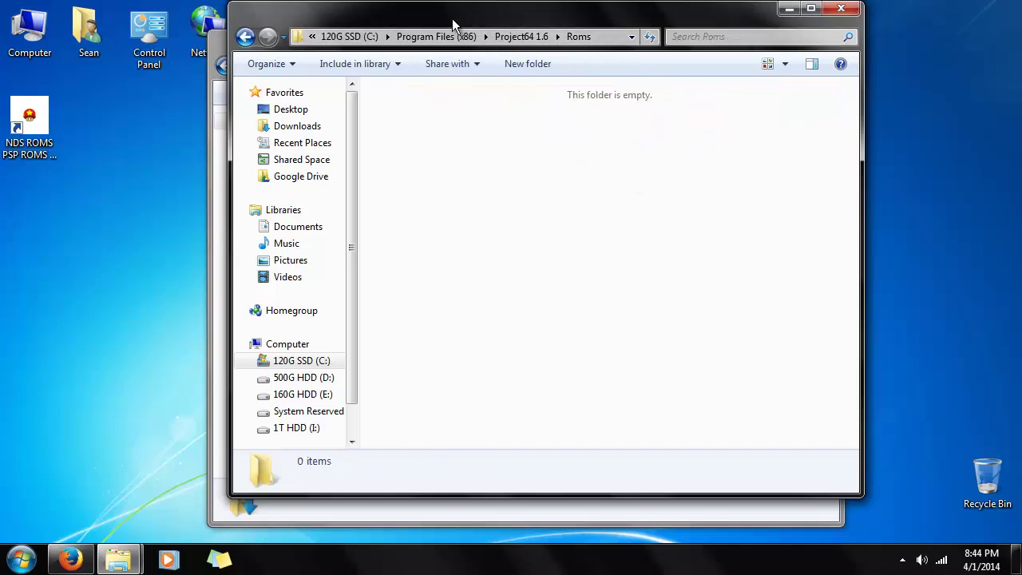
drag(452, 18, 641, 47)
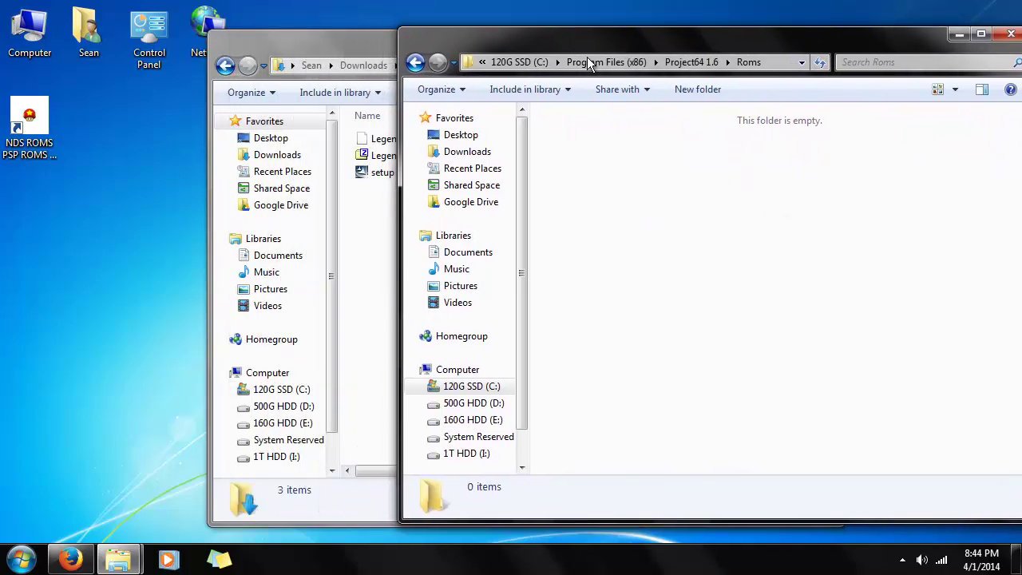
click(397, 140)
drag(399, 142, 892, 207)
click(869, 220)
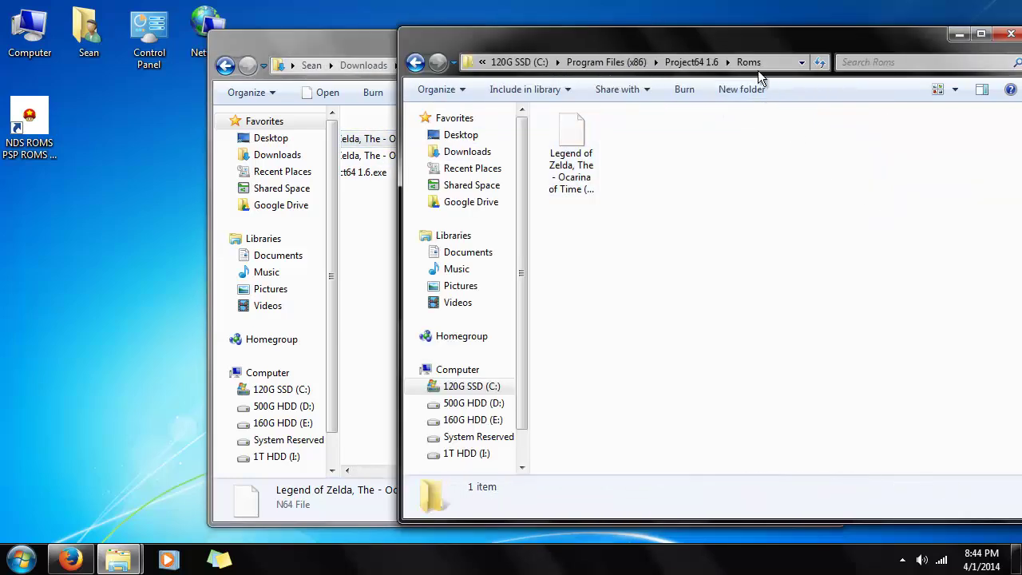
drag(756, 49, 611, 51)
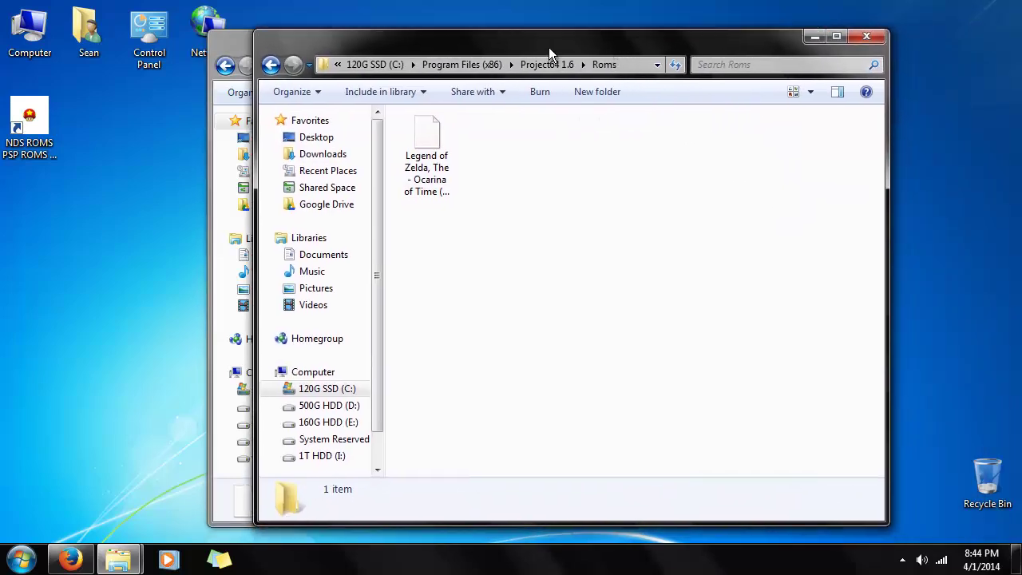
- Return to the Project64 1.6 folder, launch Project64.exe and accept English as the program language
click(271, 64)
click(550, 318)
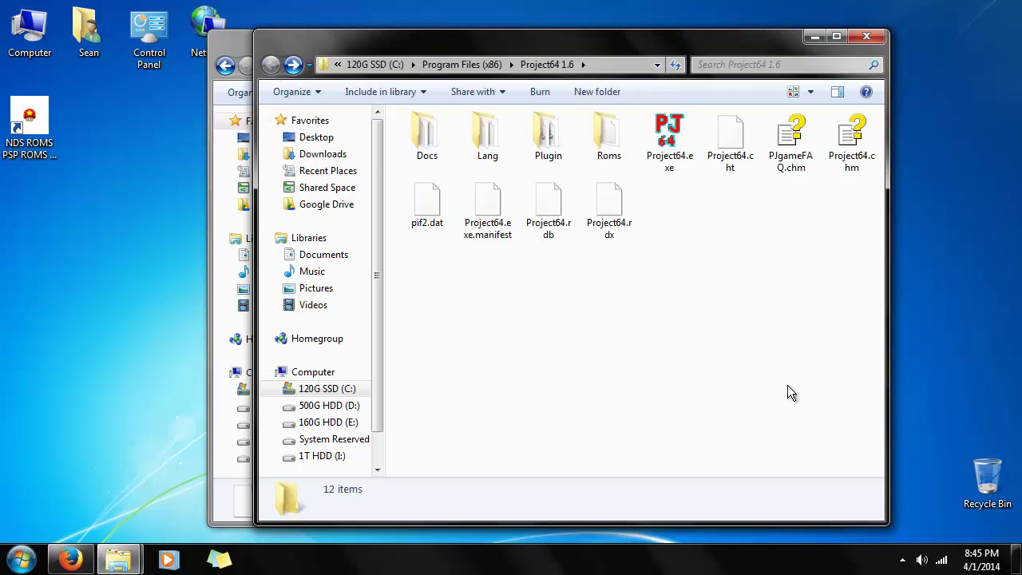
double_click(685, 159)
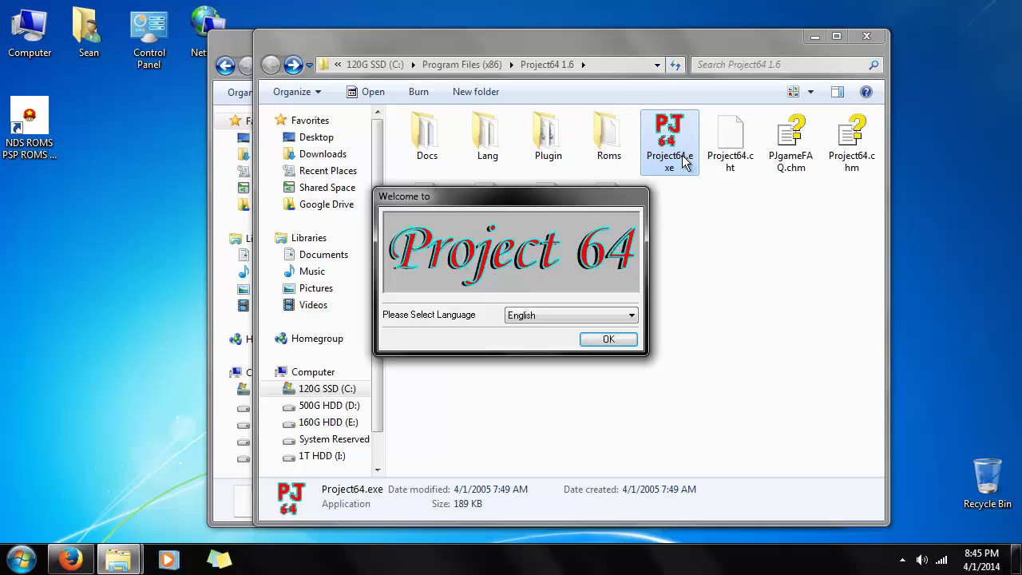
click(620, 340)
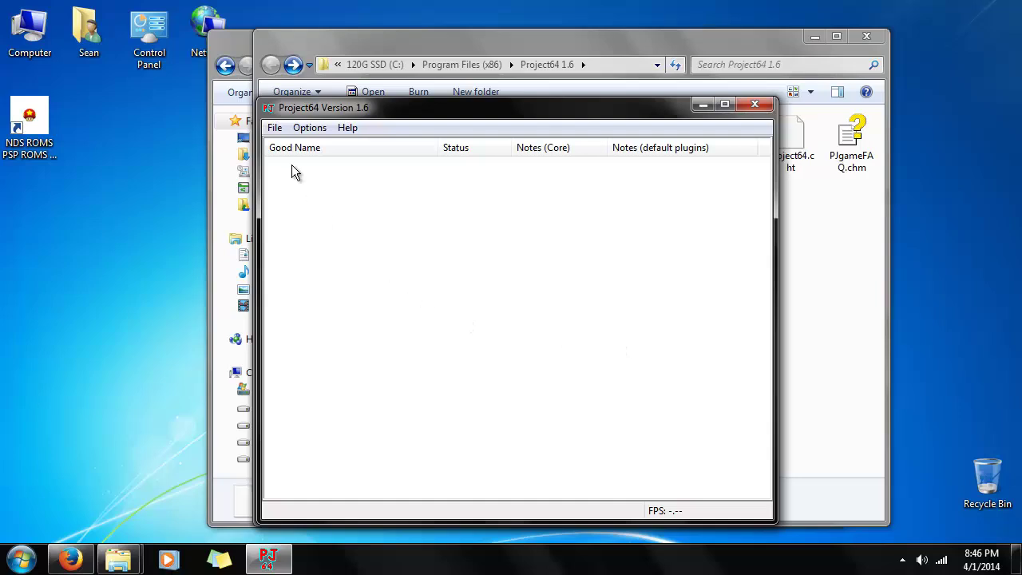
- Set the emulator's ROM directory to the Roms folder inside Project64 1.6
click(274, 127)
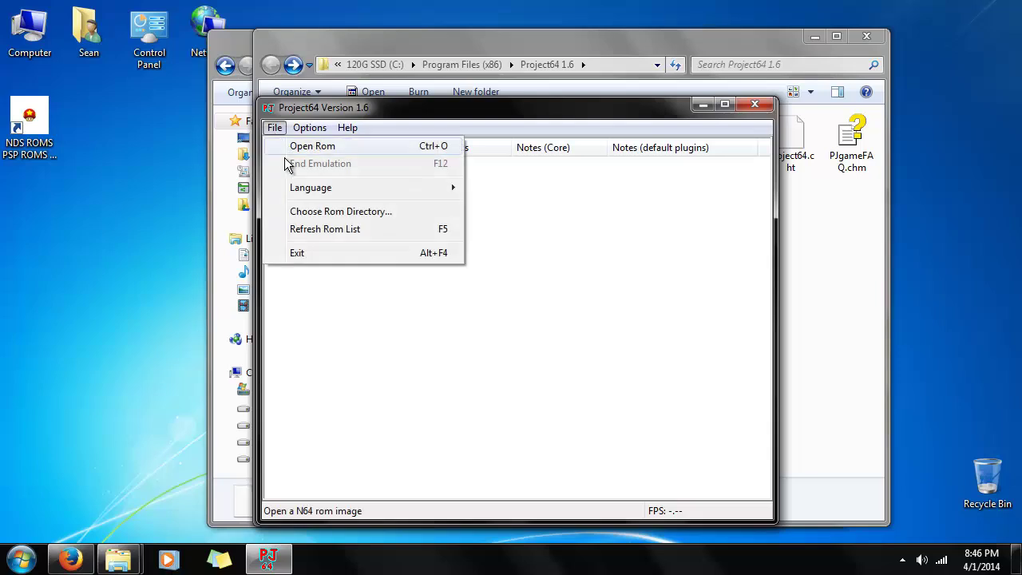
click(349, 212)
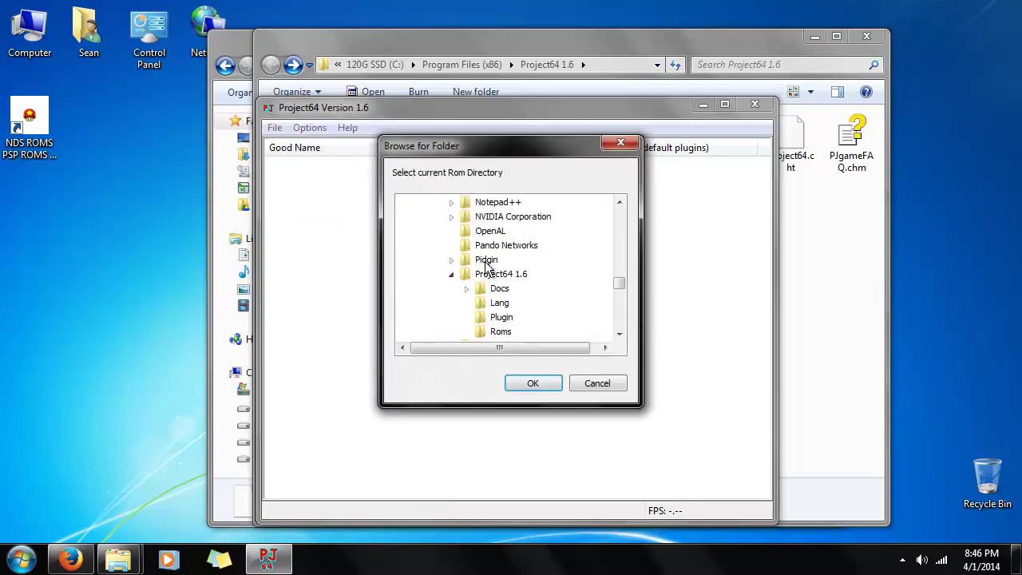
click(503, 332)
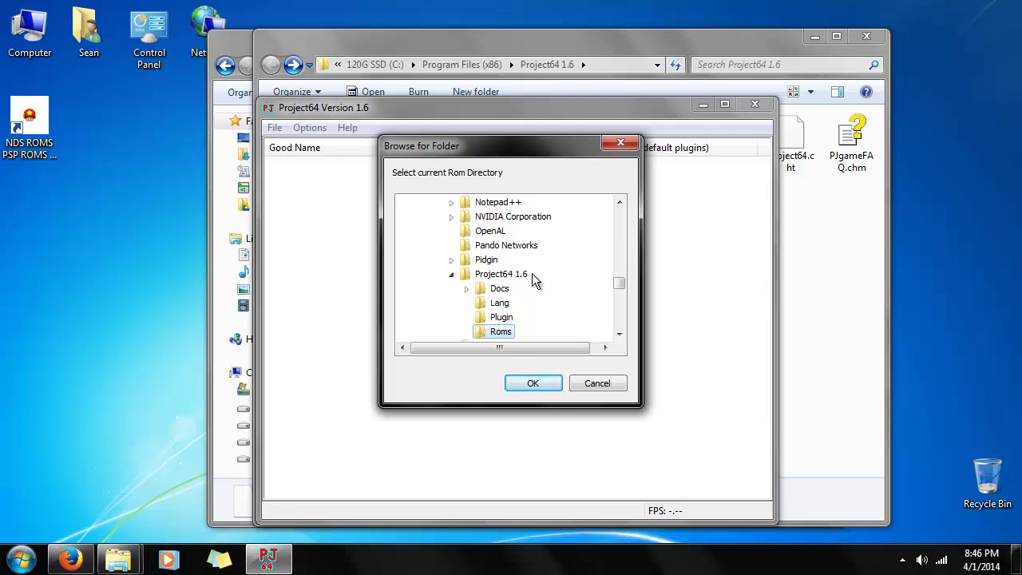
click(530, 384)
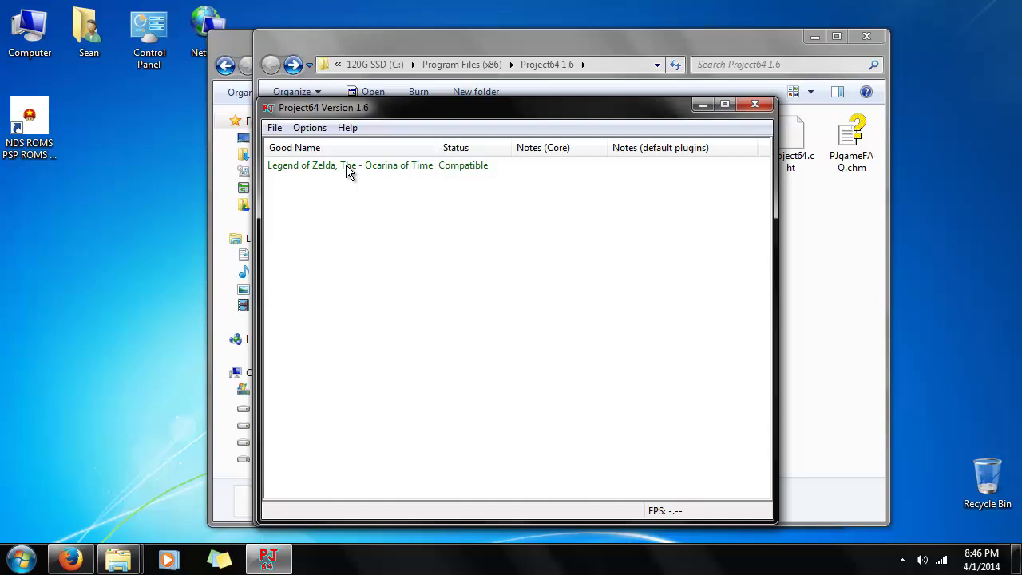
- Set the graphics plugin's full screen resolution to 1280x720 32-bit 60Hz
click(313, 132)
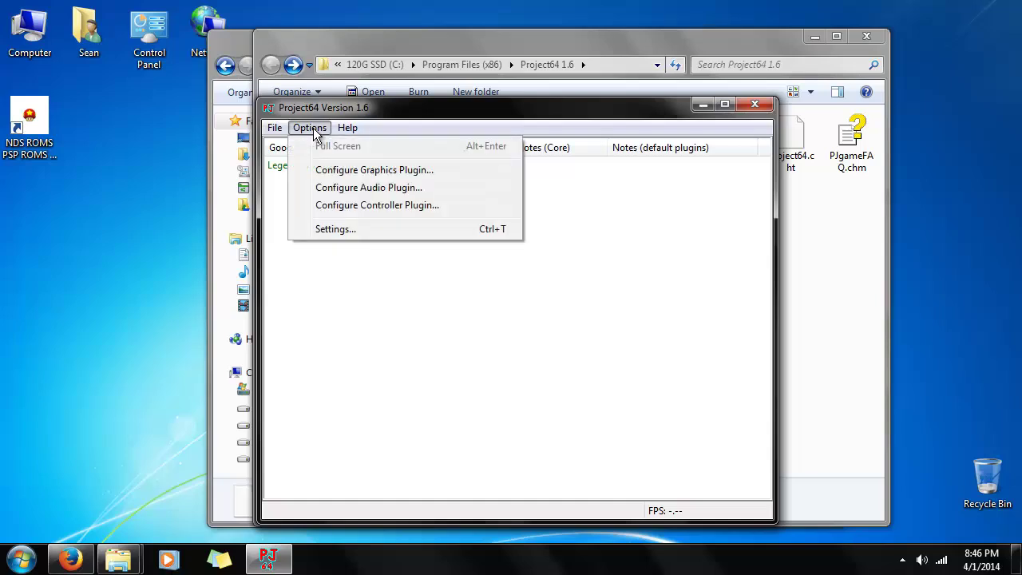
click(381, 170)
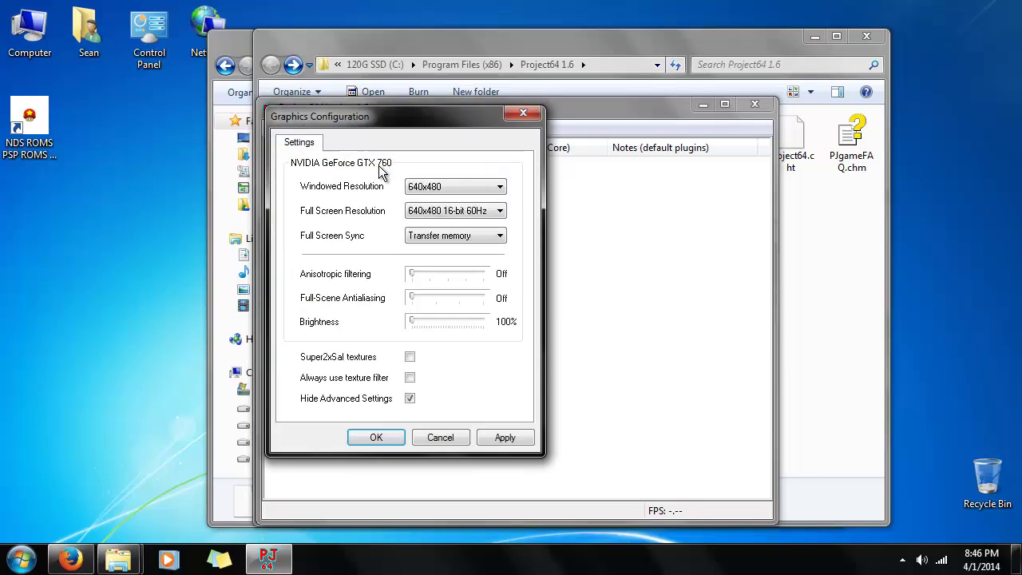
click(450, 210)
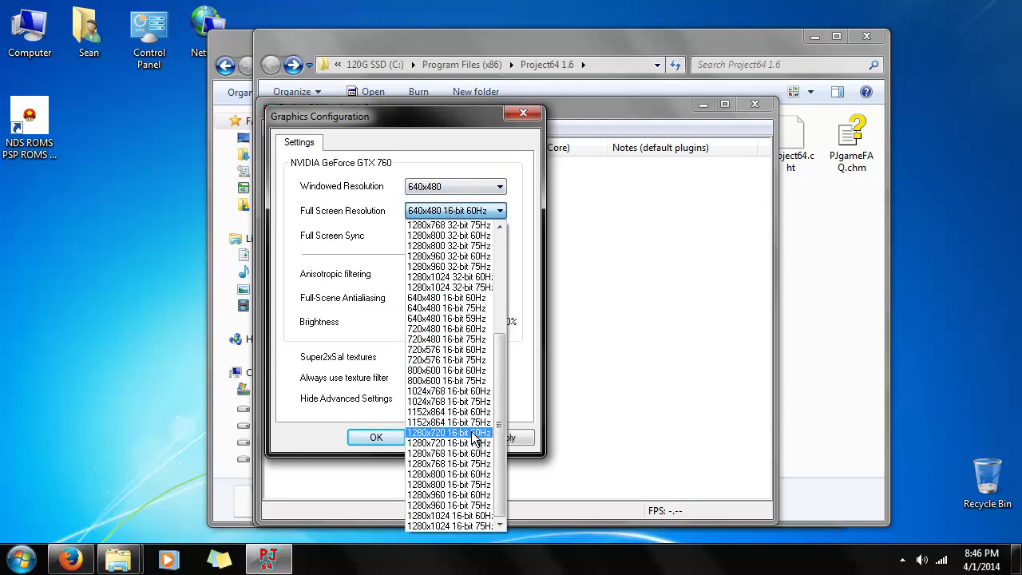
scroll(473, 438, up, 3)
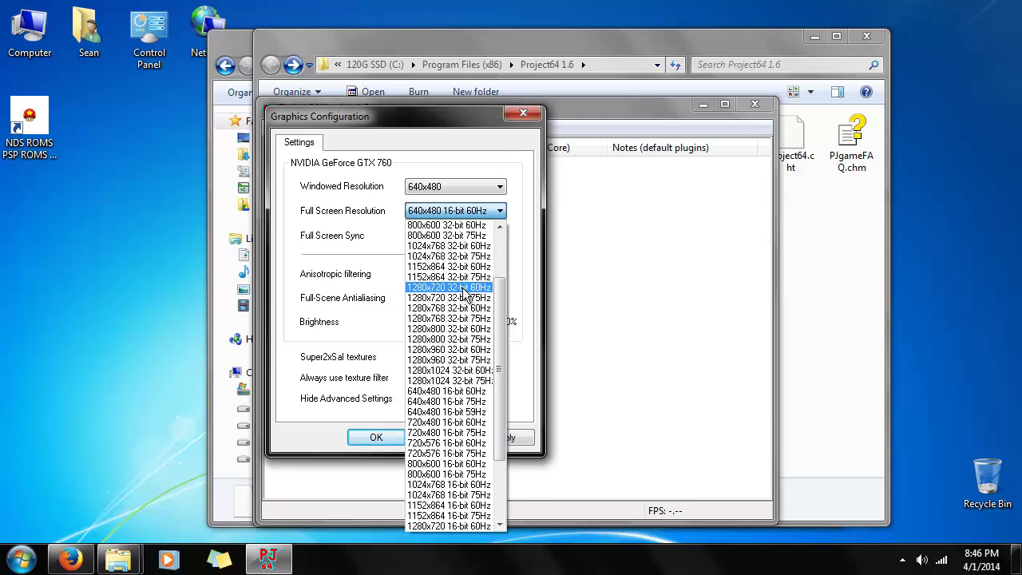
click(465, 287)
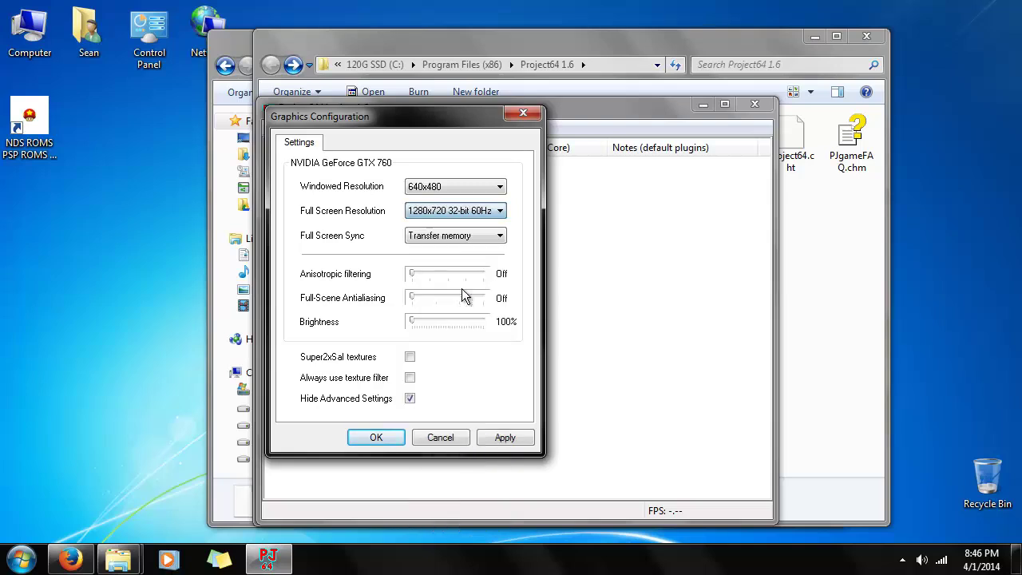
- Set full screen sync to Triple buffer Vsync, anisotropic filtering to 16X and full-scene antialiasing to 8X, and confirm the graphics configuration
click(465, 243)
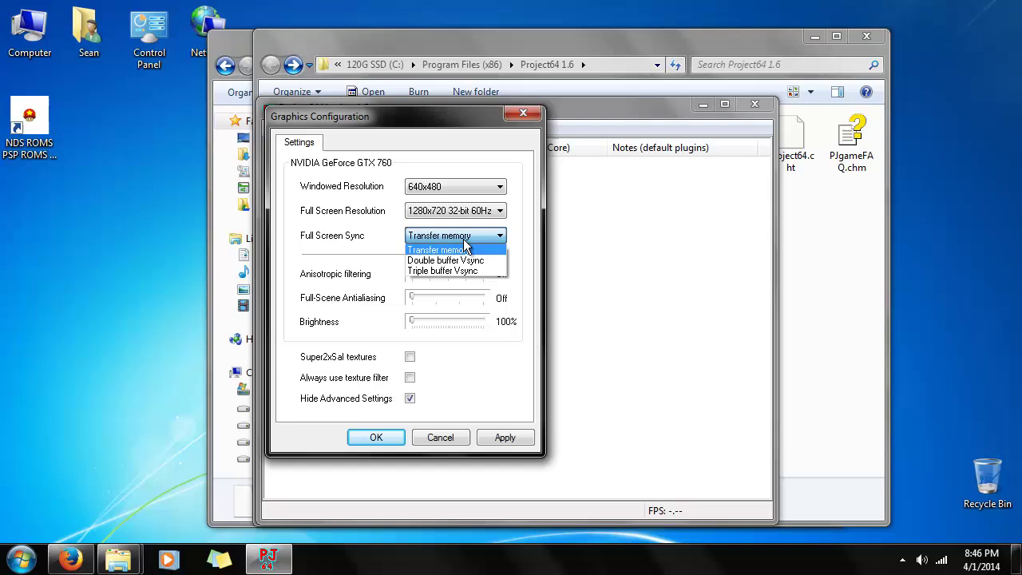
click(451, 271)
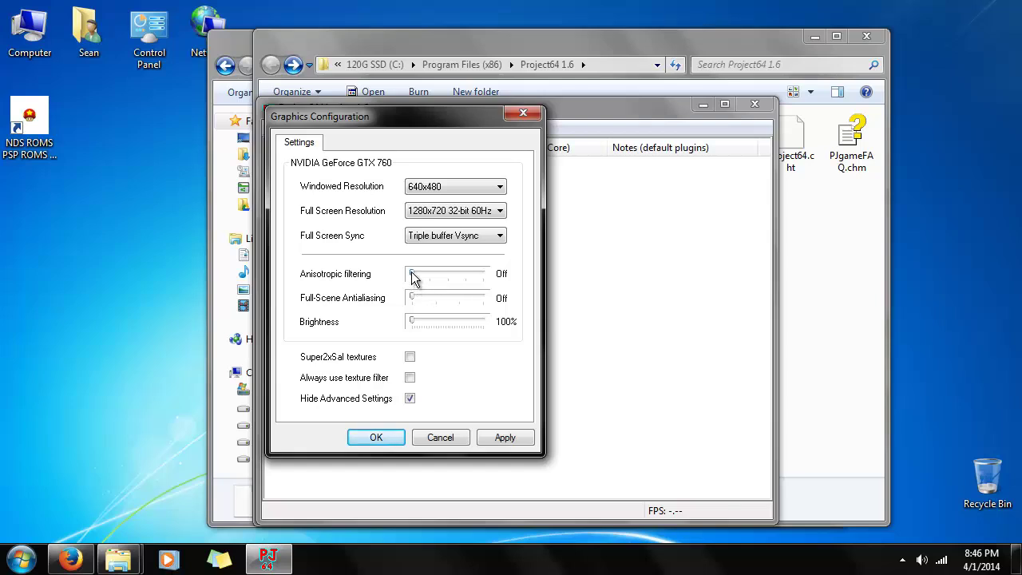
drag(411, 274, 504, 285)
drag(412, 300, 495, 299)
click(469, 209)
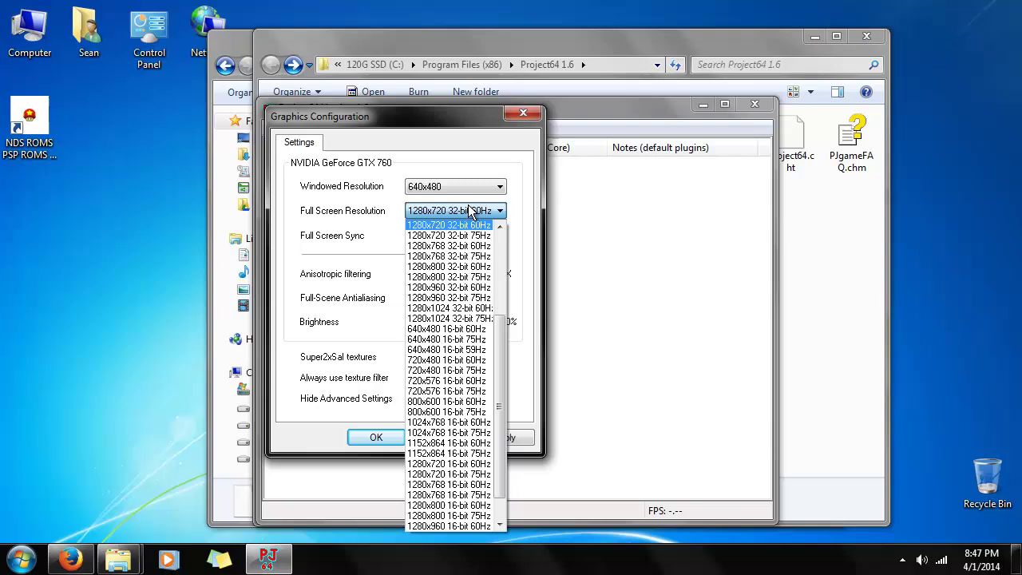
click(469, 208)
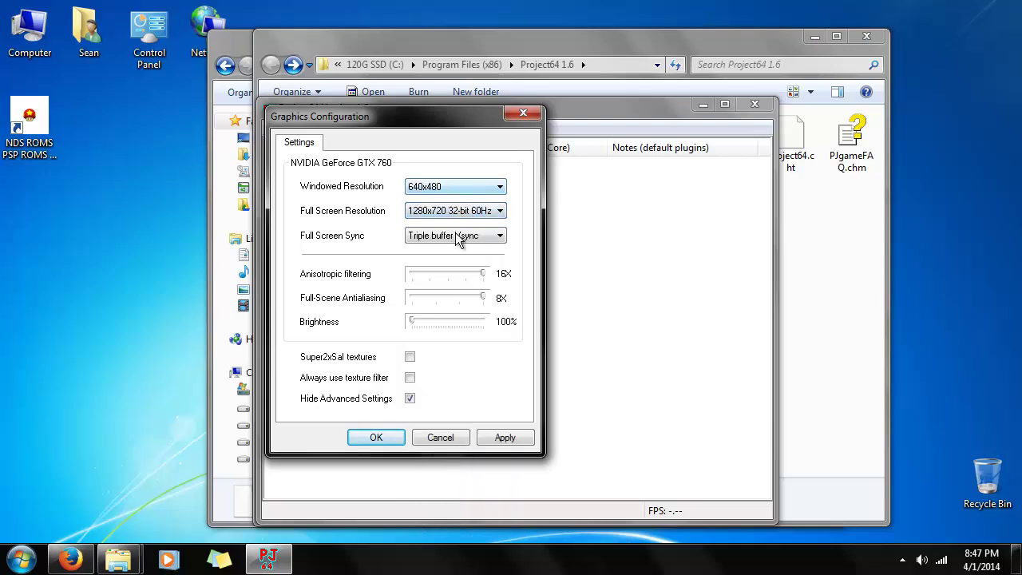
click(456, 189)
click(457, 189)
click(460, 195)
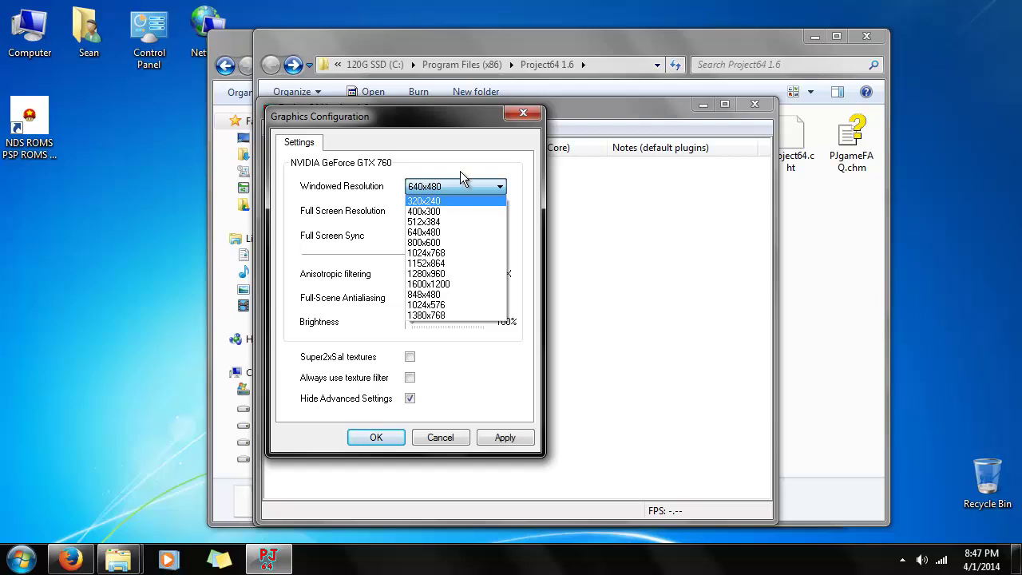
click(454, 185)
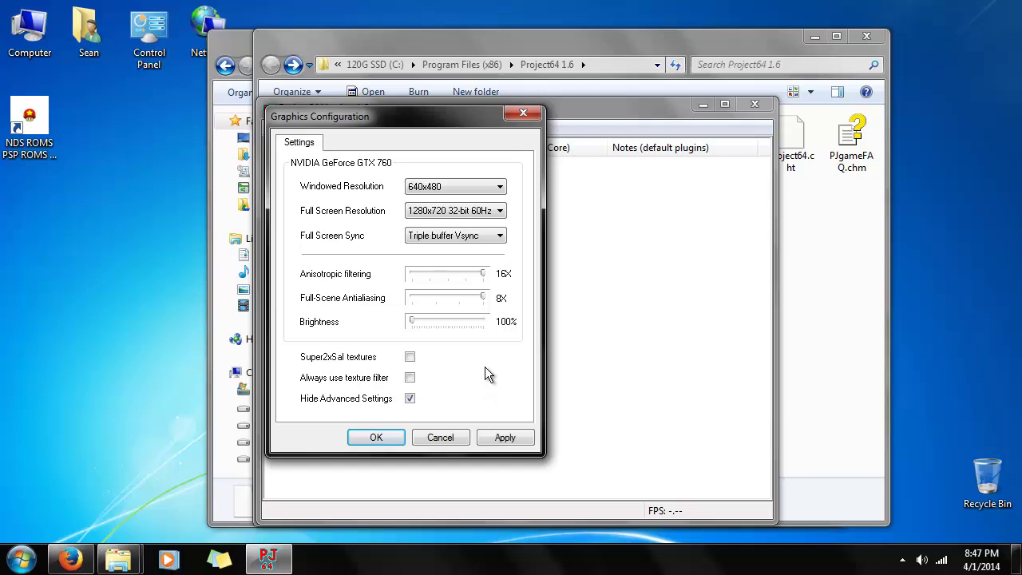
click(376, 436)
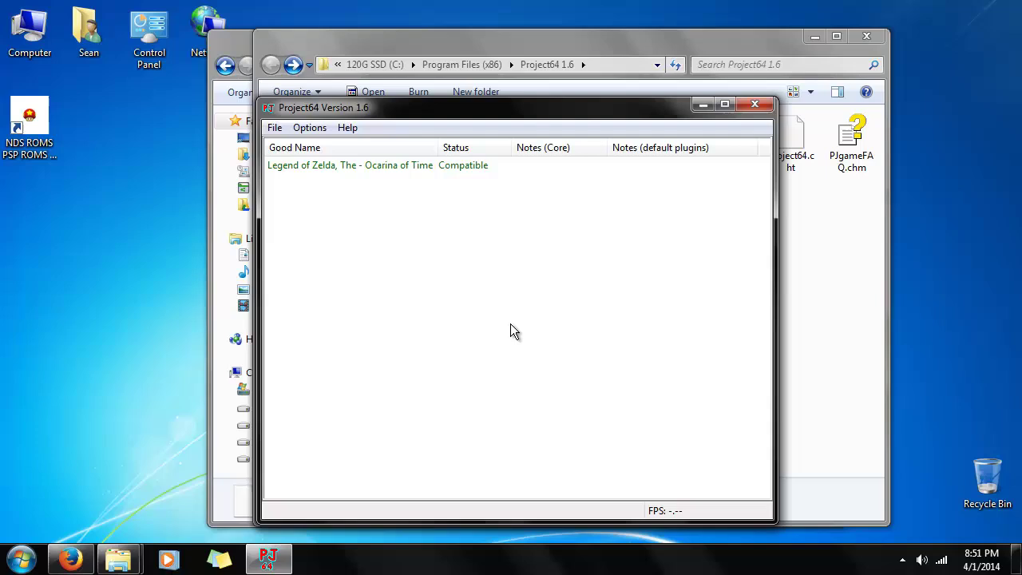
- Change the emulator's input (controller) plugin to N-Rage's Direct-Input8 V2 1.80a and confirm the settings
click(309, 128)
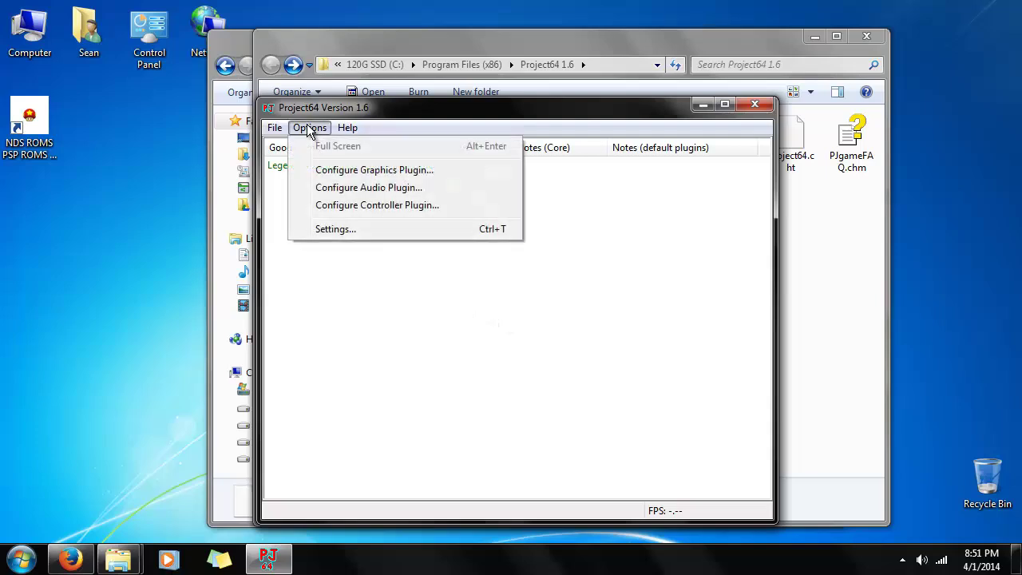
click(341, 231)
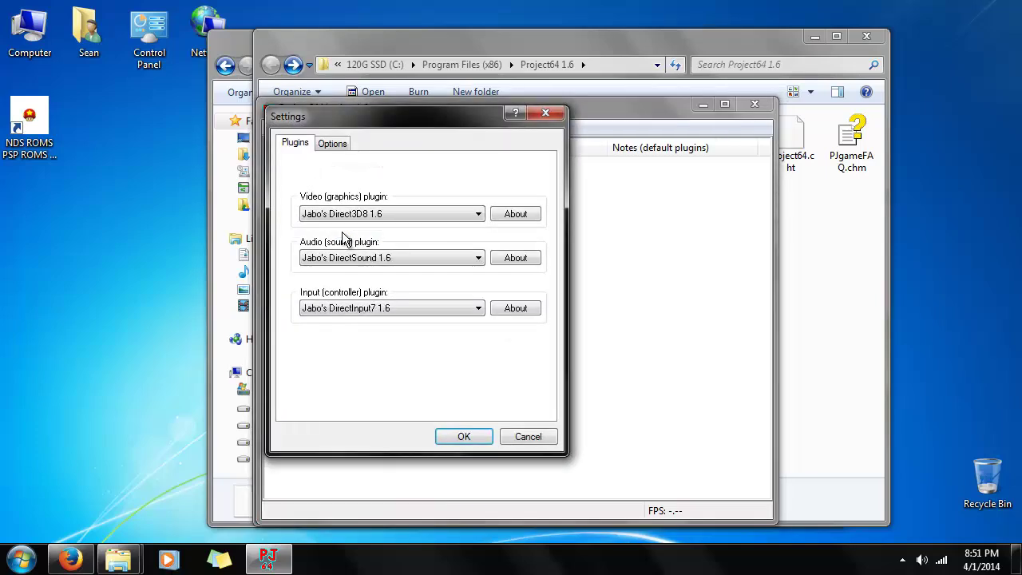
click(382, 307)
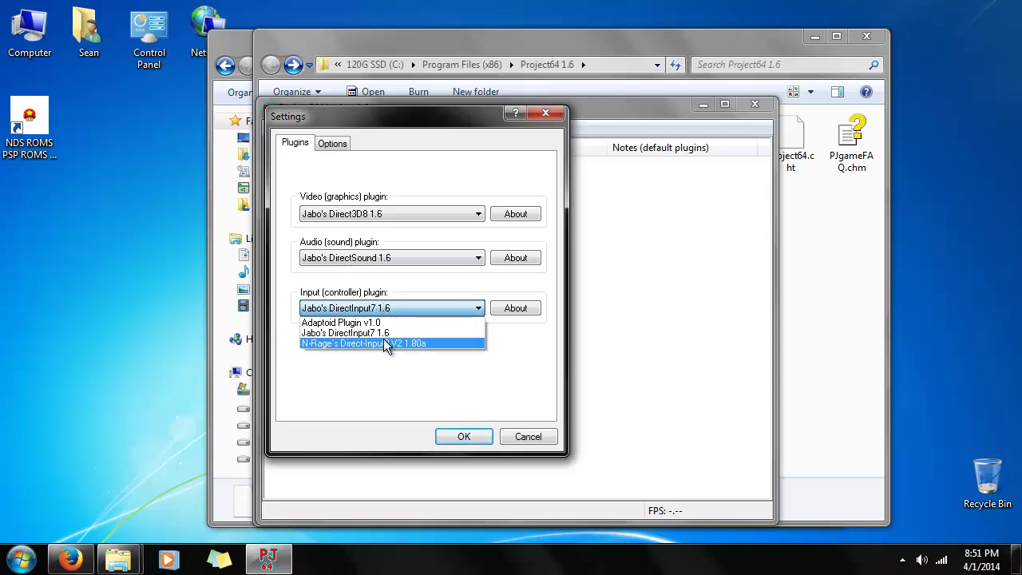
click(386, 343)
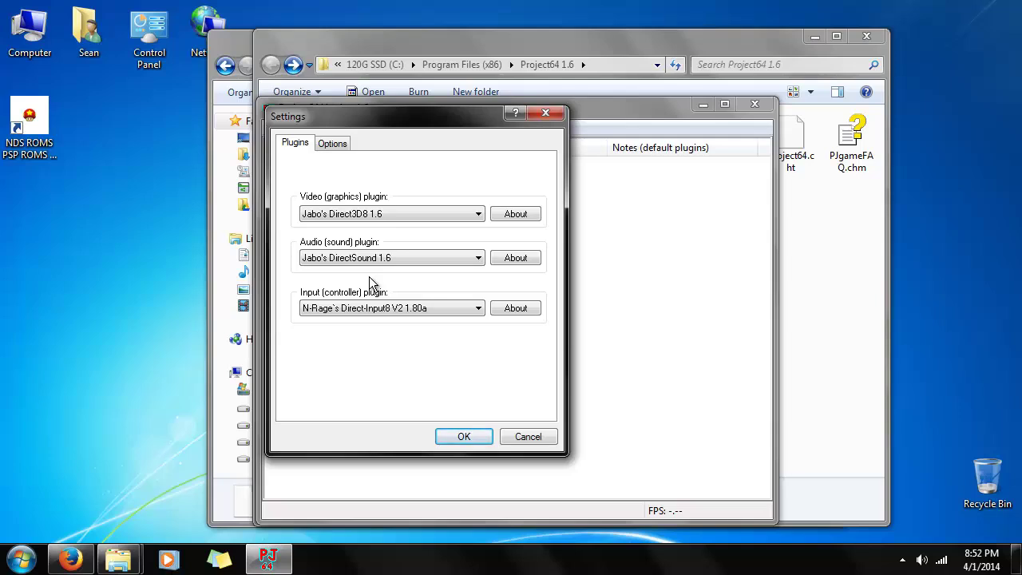
click(383, 217)
click(383, 217)
click(466, 438)
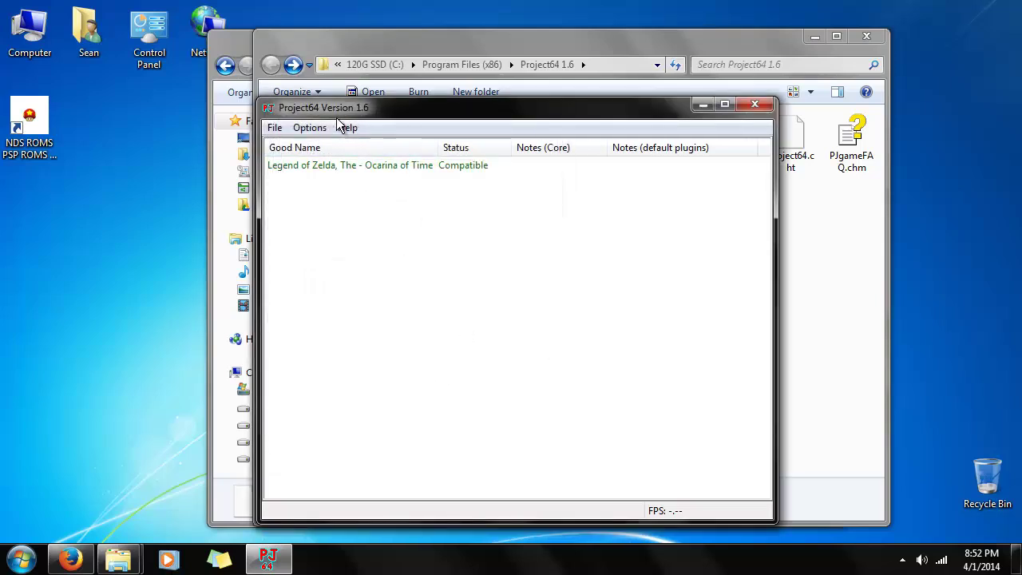
- Open the controller plugin configuration and choose Controller (XBOX 360 For Windows) as the gamepad device for Controller 1
click(309, 128)
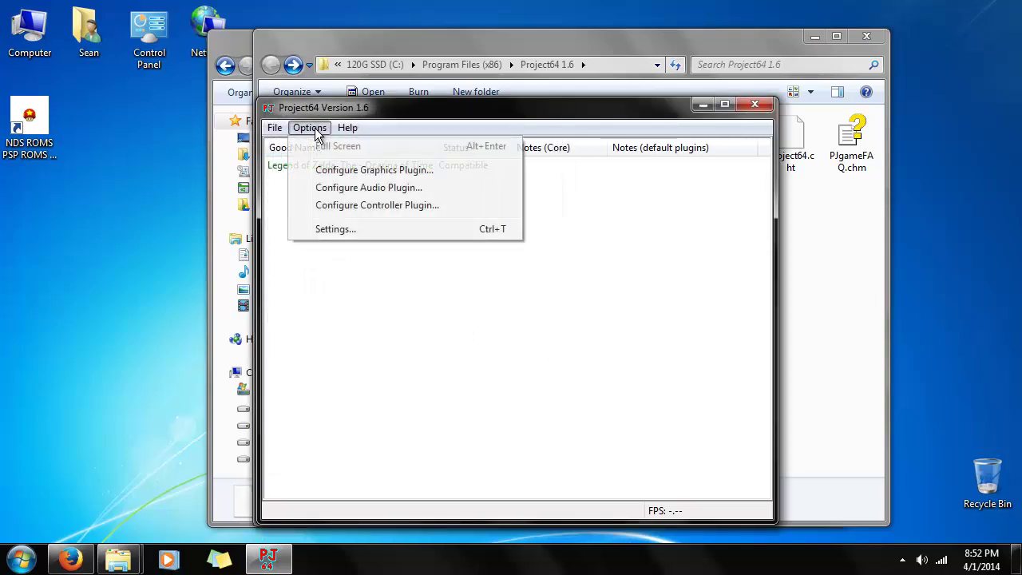
click(348, 206)
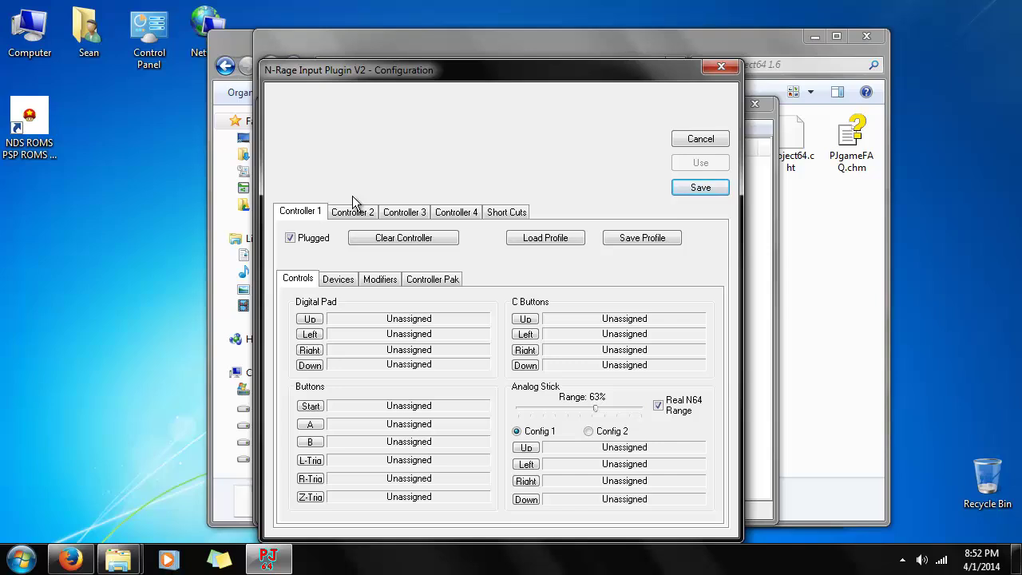
click(343, 281)
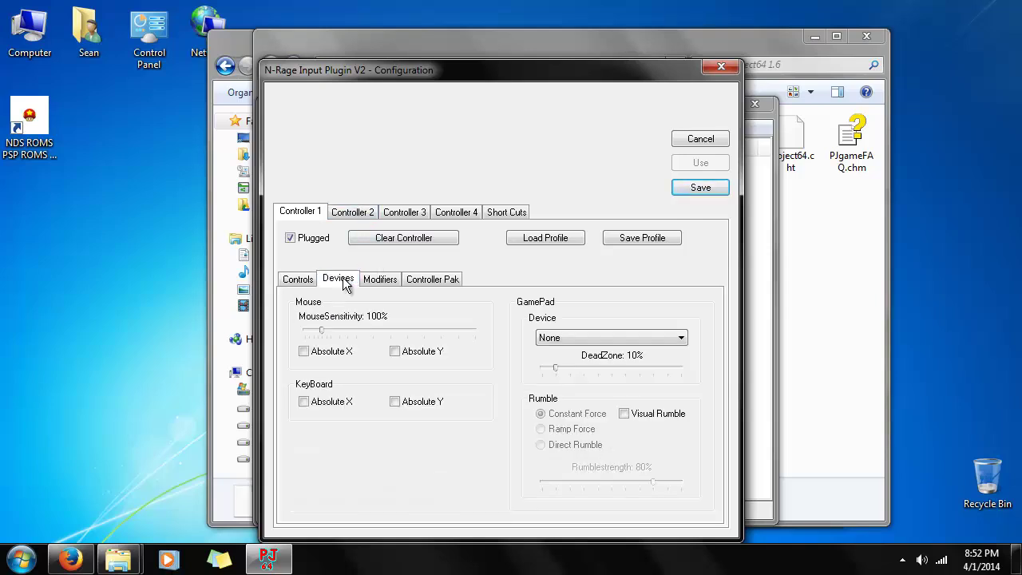
click(583, 333)
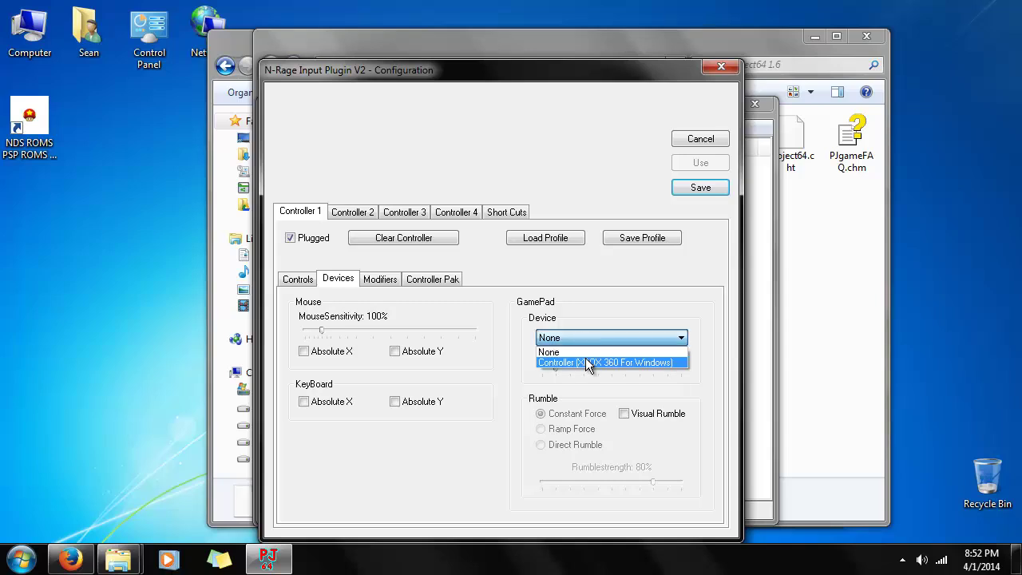
click(589, 363)
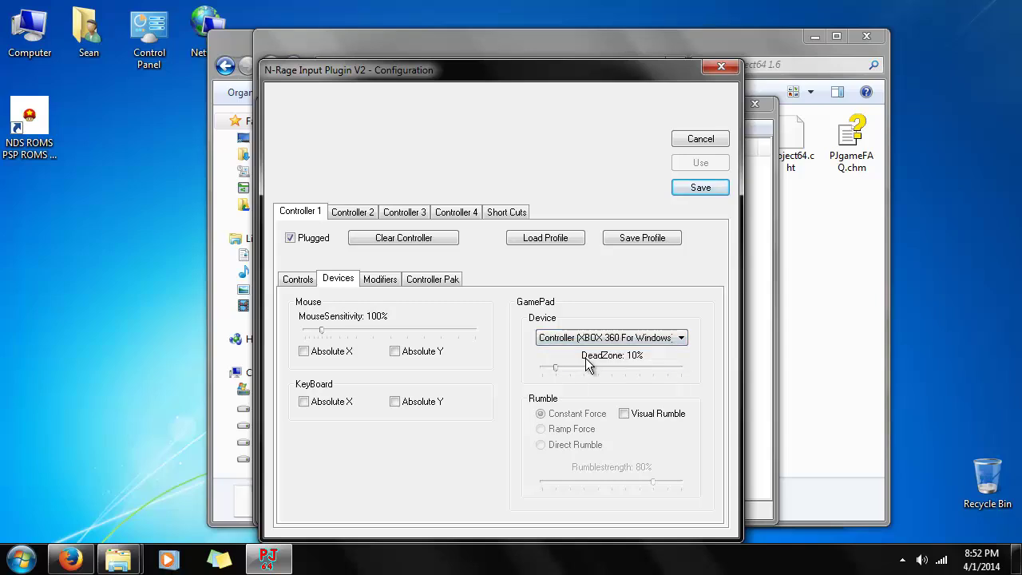
- Map Controller 1's digital pad up, left, right and down to the matching gamepad PoV 1 directions, and Start to gamepad Button 07
click(295, 281)
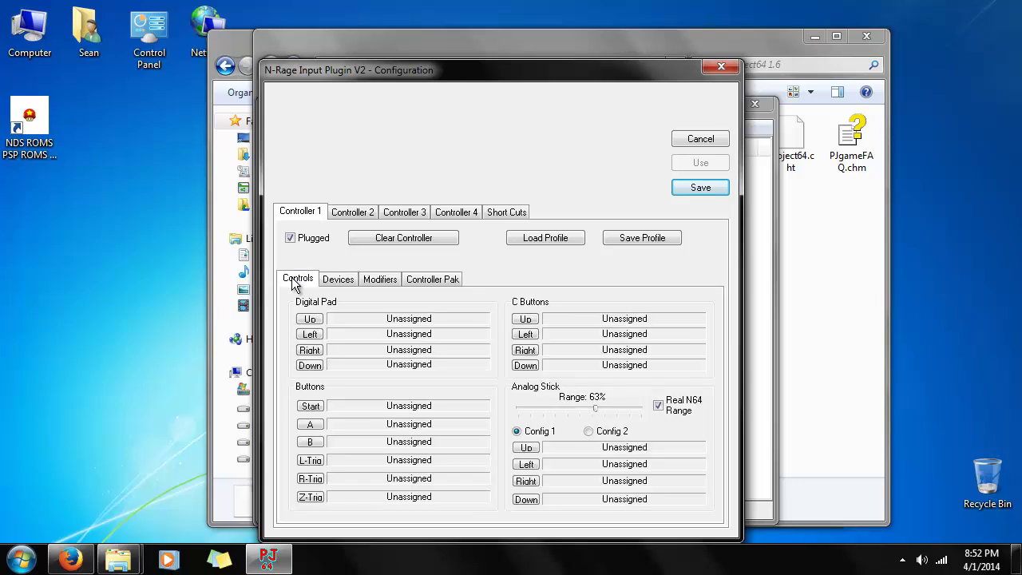
click(311, 320)
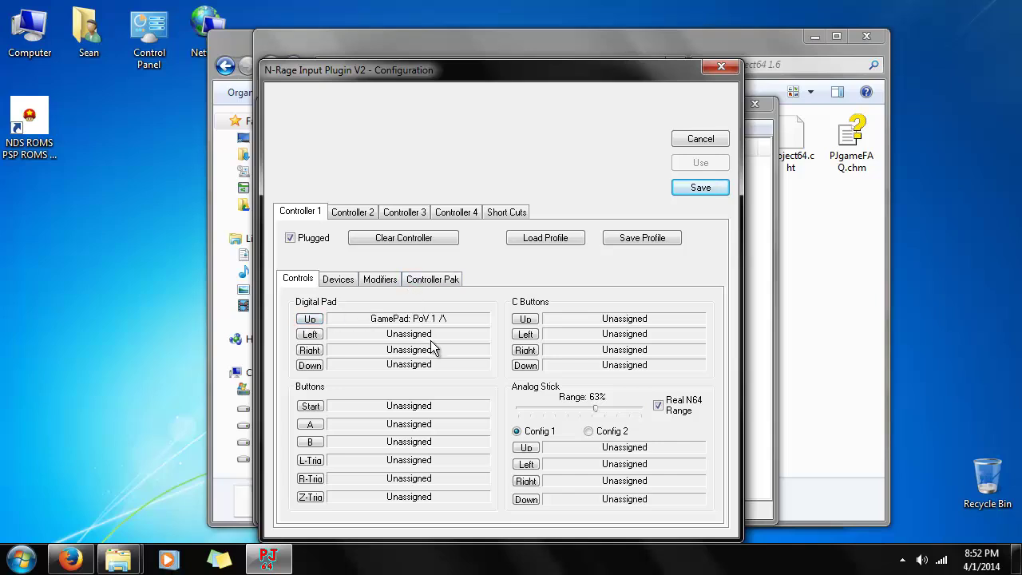
click(311, 334)
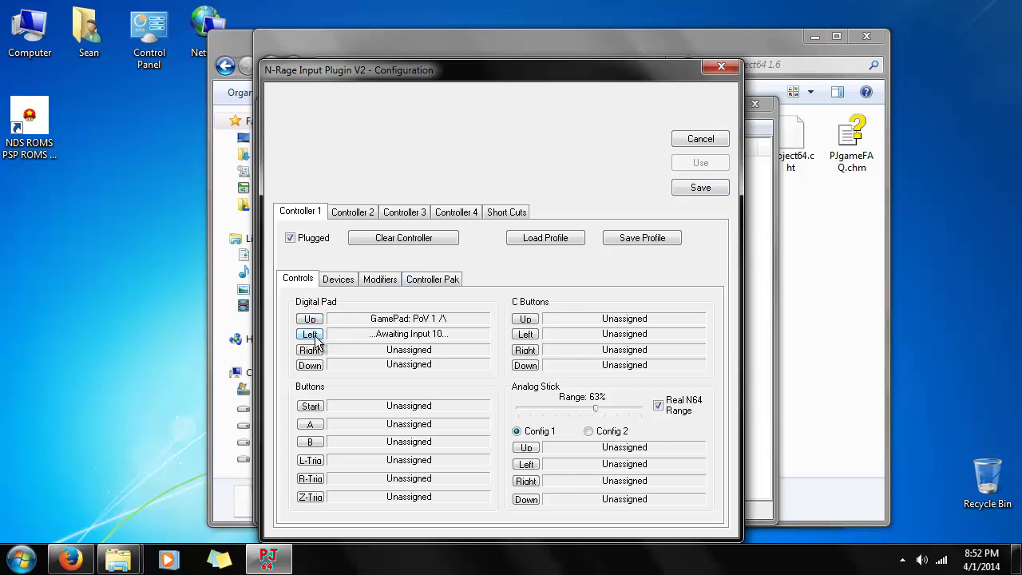
click(313, 352)
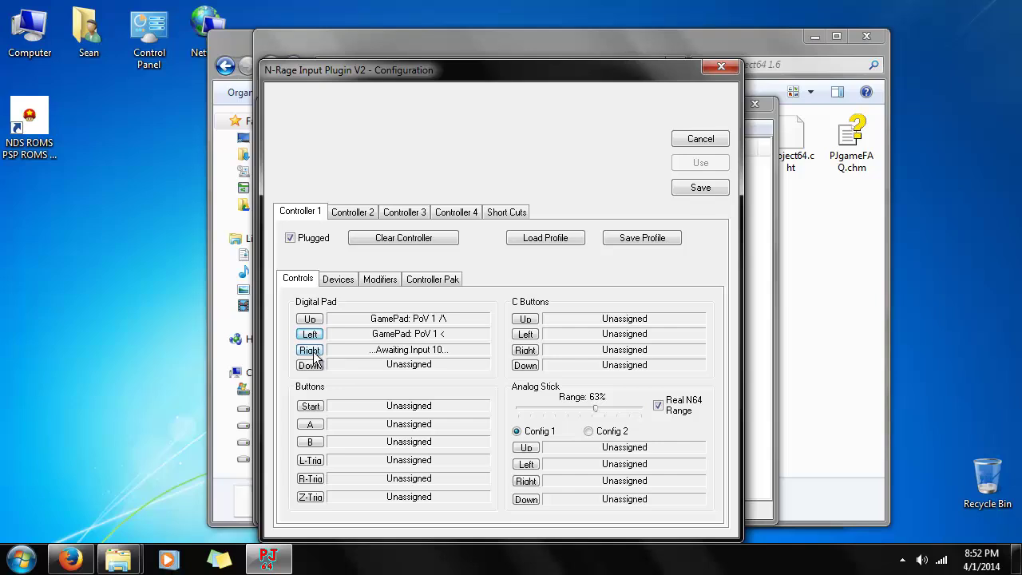
click(314, 368)
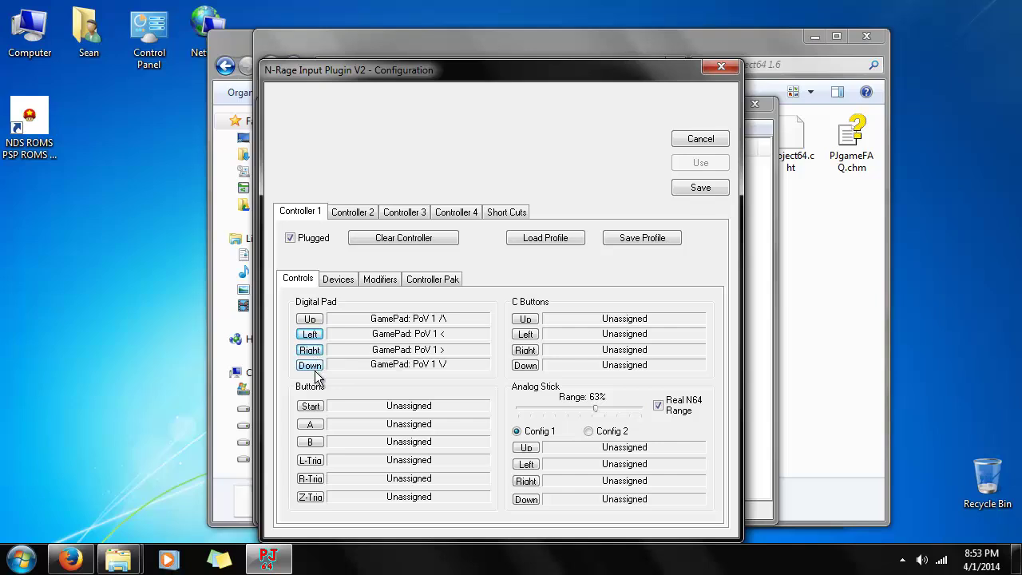
click(322, 407)
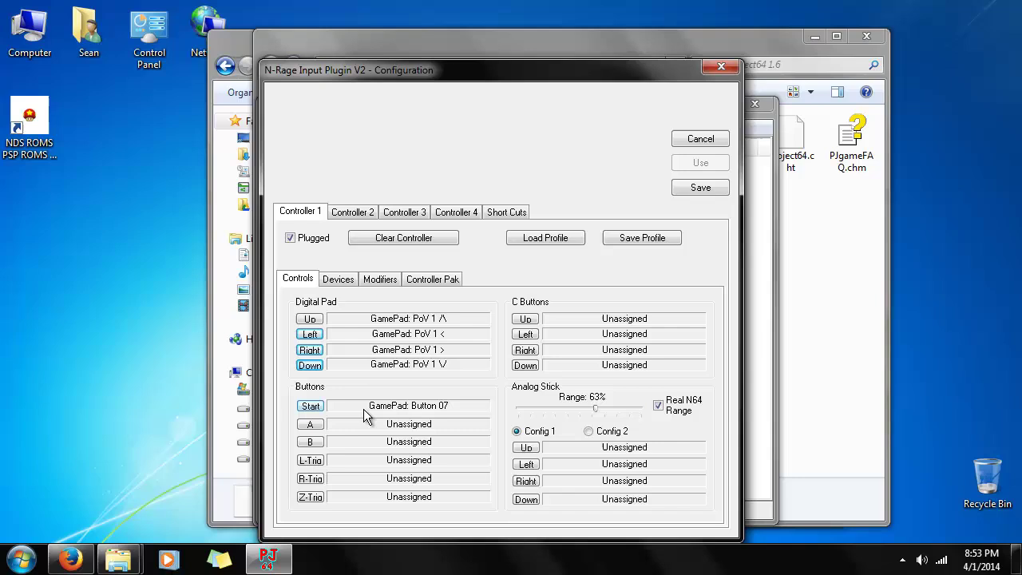
- Map Controller 1's A, B, L-Trig, R-Trig and Z-Trig to gamepad Button 00, Button 01, Button 04, Button 05 and Z-Axis +
click(314, 426)
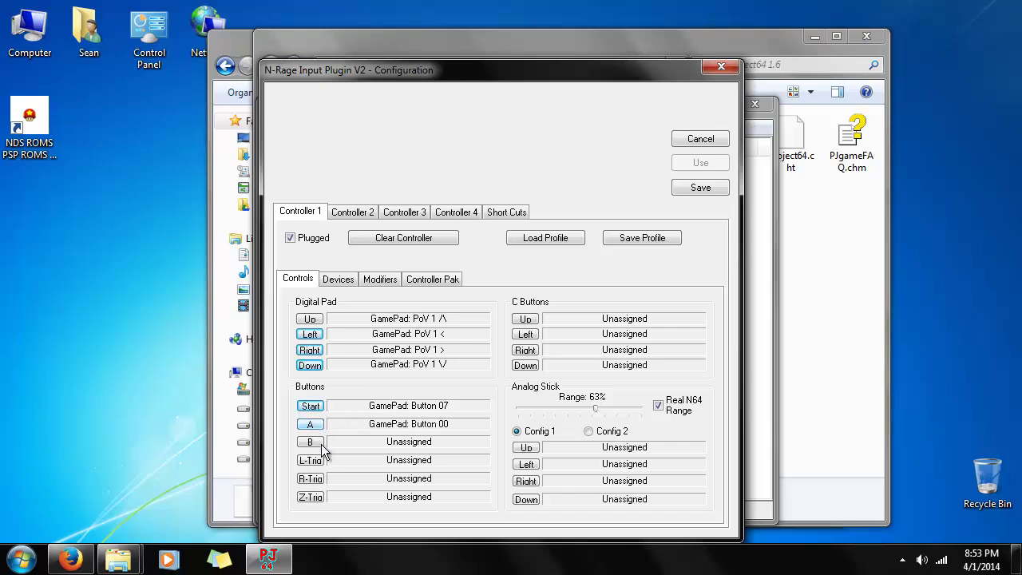
click(318, 443)
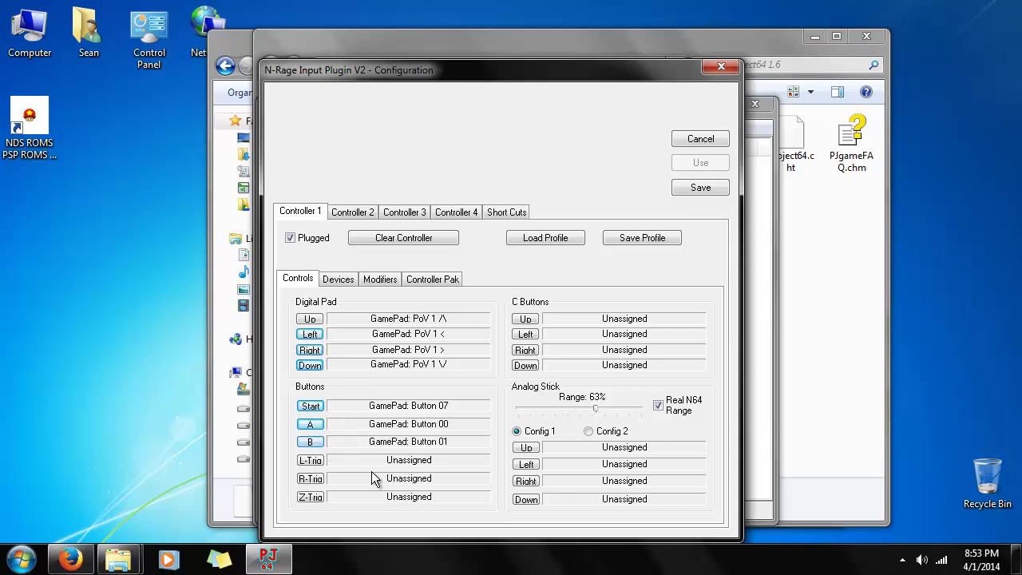
click(321, 461)
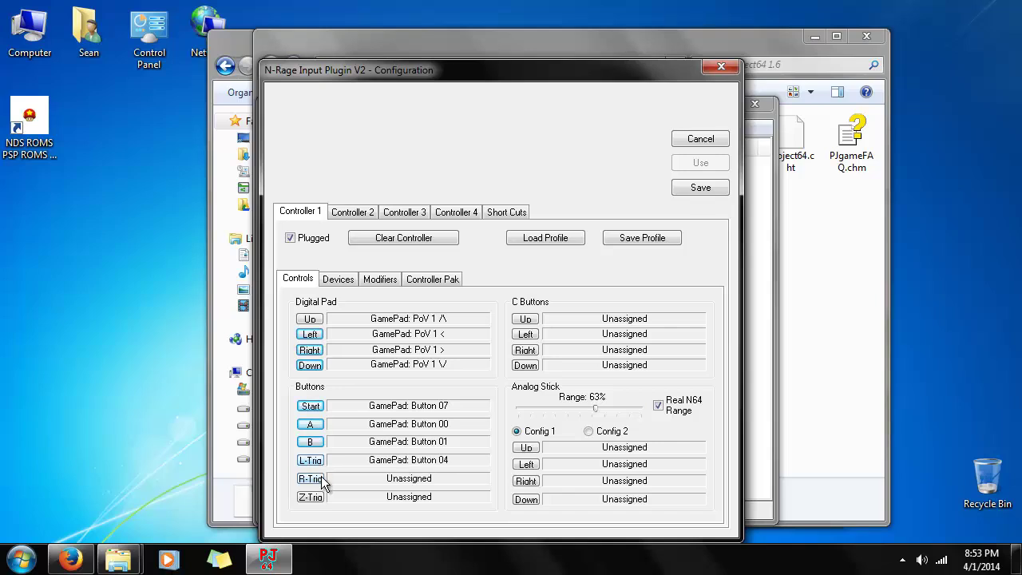
click(321, 479)
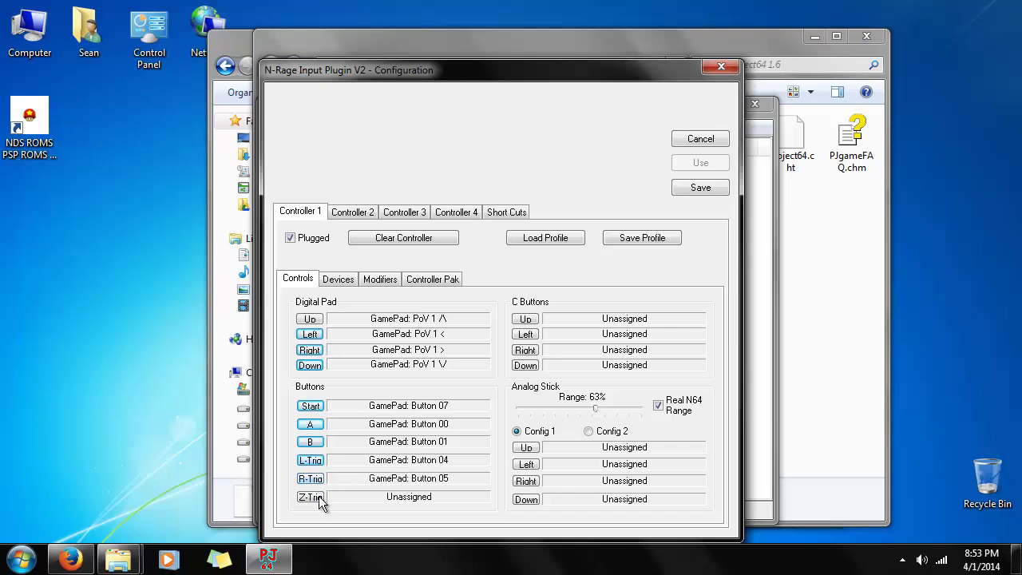
click(320, 497)
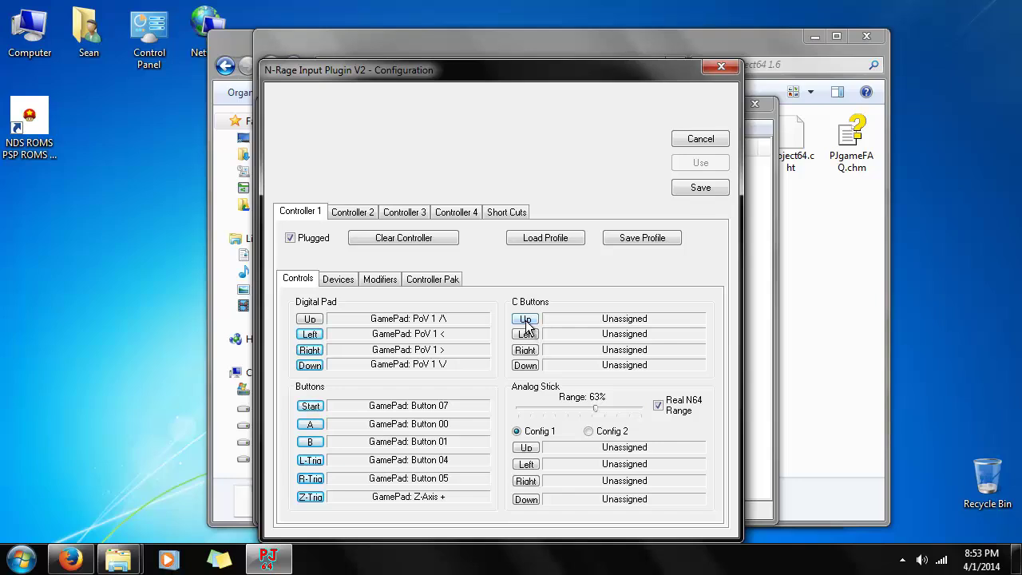
- Map C Buttons up, left, right and down to gamepad Y-Rotation -, X-Rotation -, X-Rotation + and Y-Rotation +, and save the controller configuration
click(525, 320)
click(526, 335)
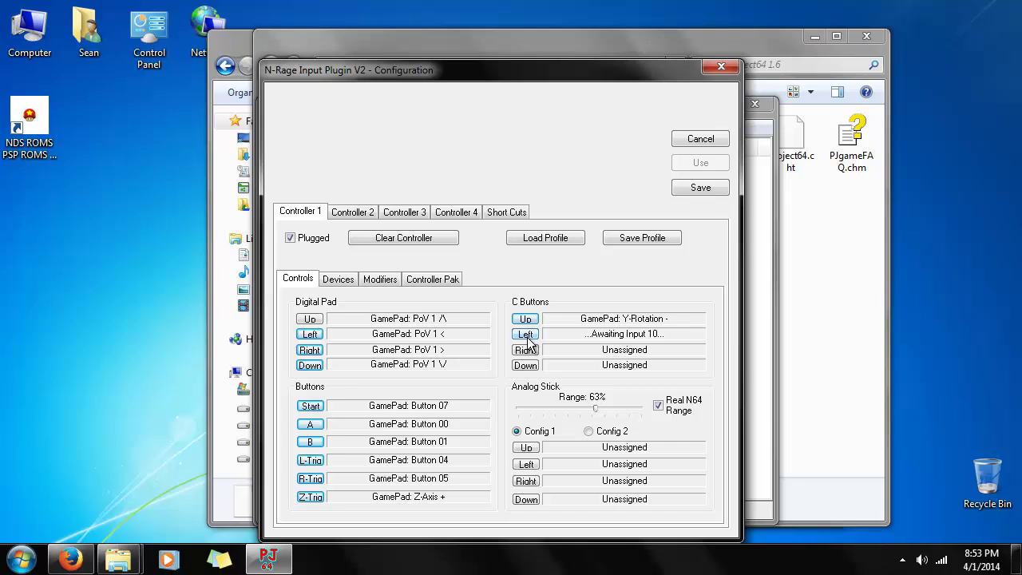
click(526, 351)
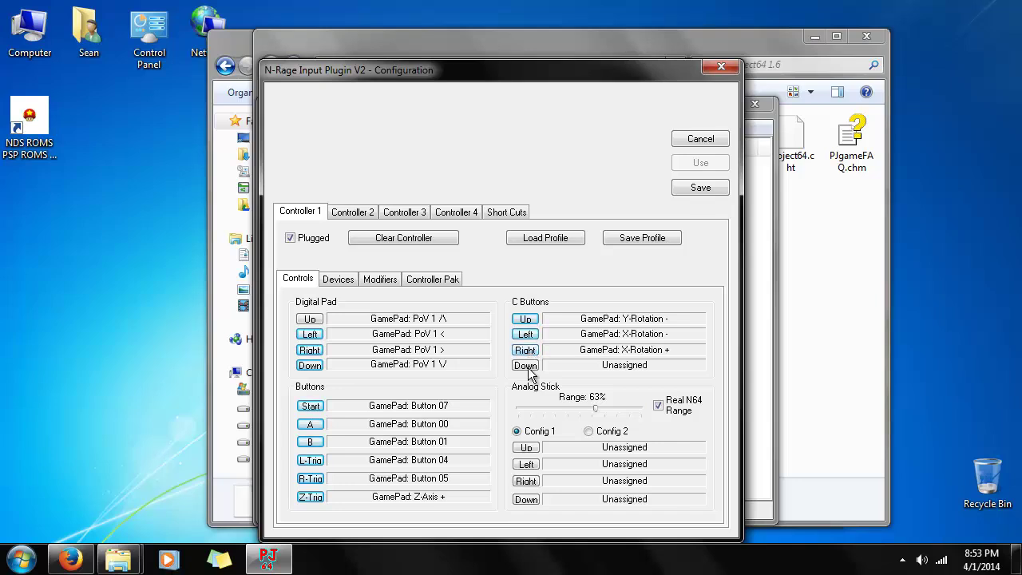
click(527, 367)
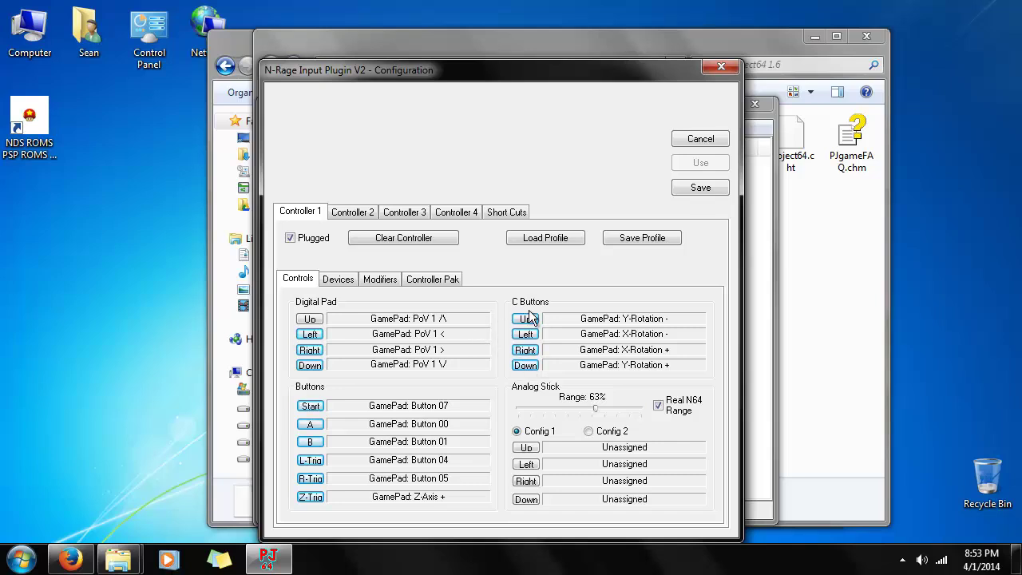
click(700, 189)
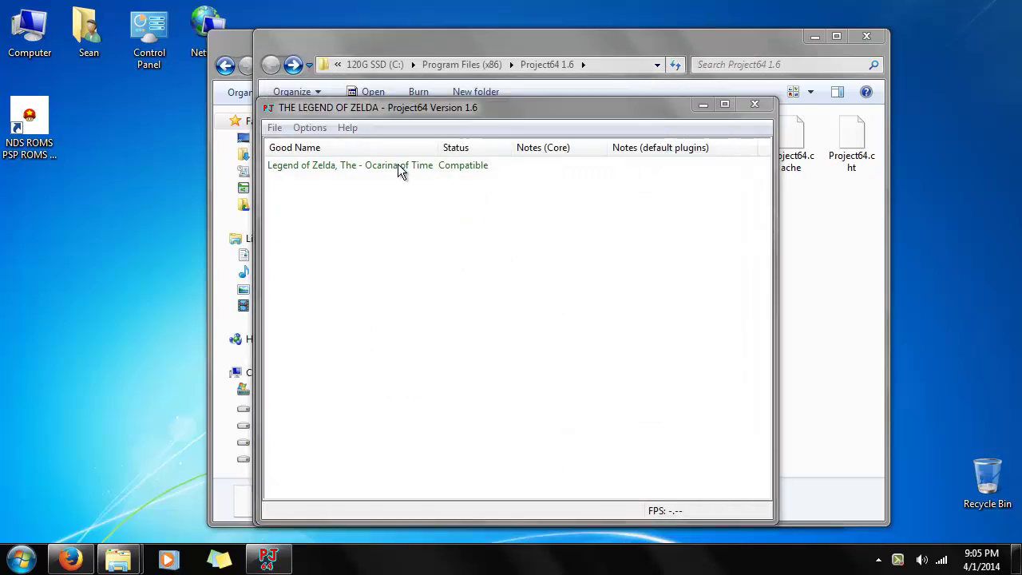
- Enable Sync game to Audio in the audio plugin configuration and close it
click(310, 128)
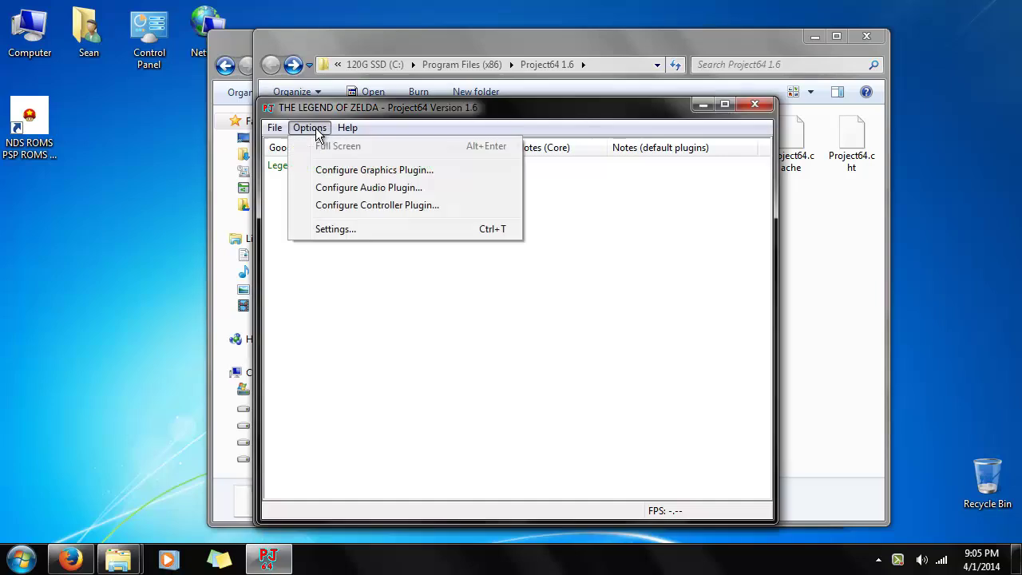
click(372, 195)
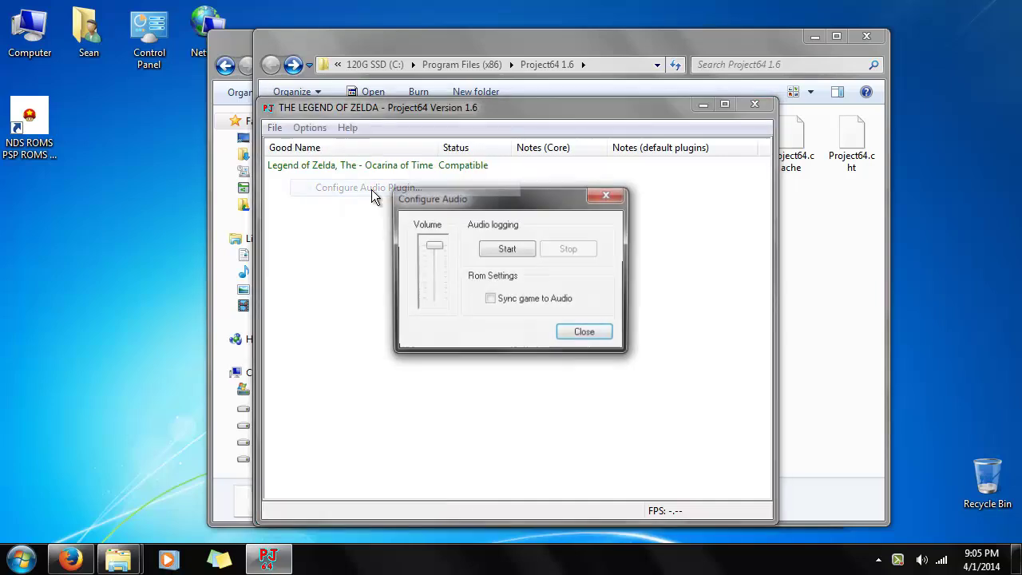
click(501, 300)
click(586, 333)
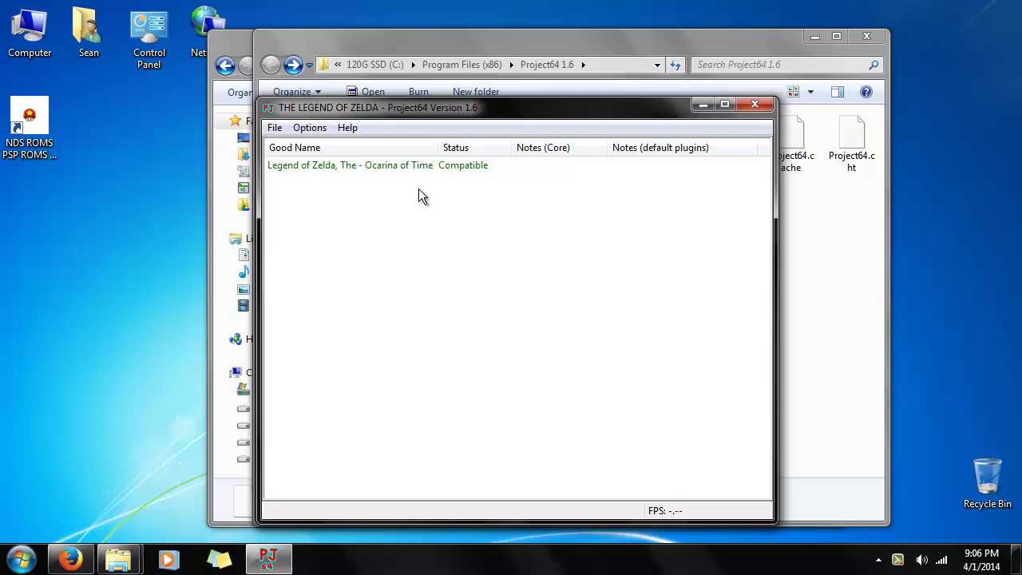
- Launch Legend of Zelda, The - Ocarina of Time from the ROM list and view the options available while it runs
double_click(416, 168)
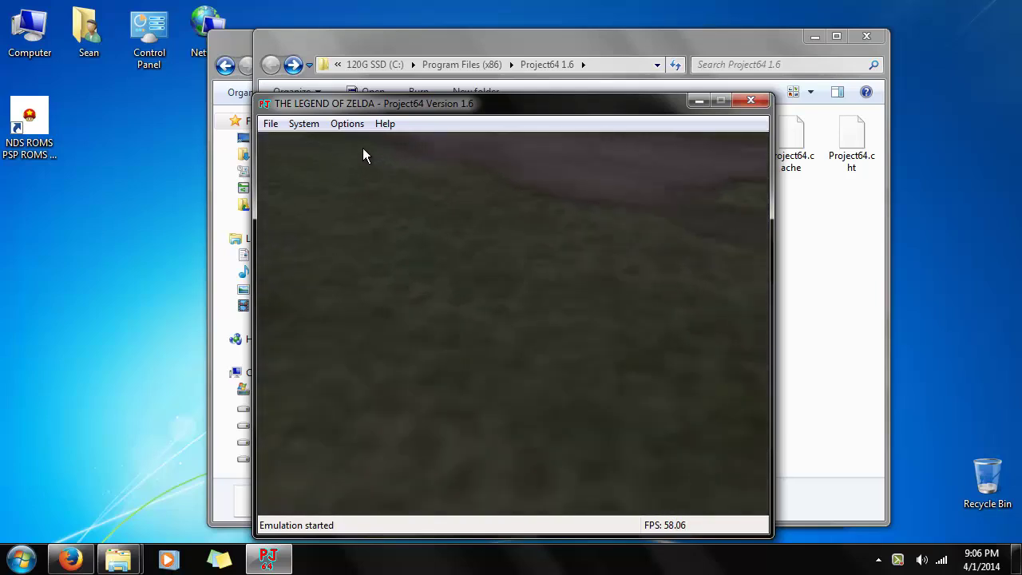
click(348, 124)
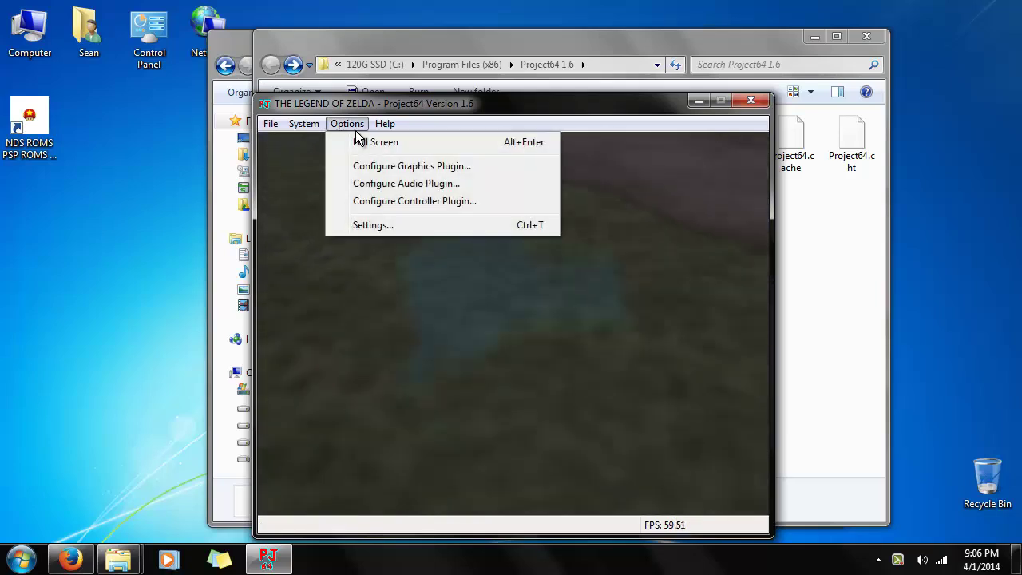
click(294, 190)
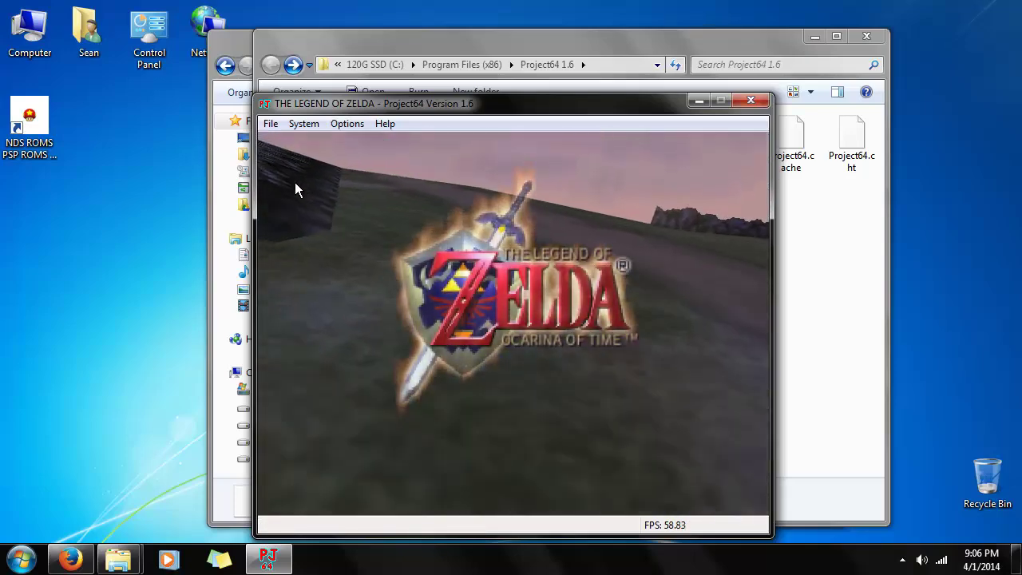